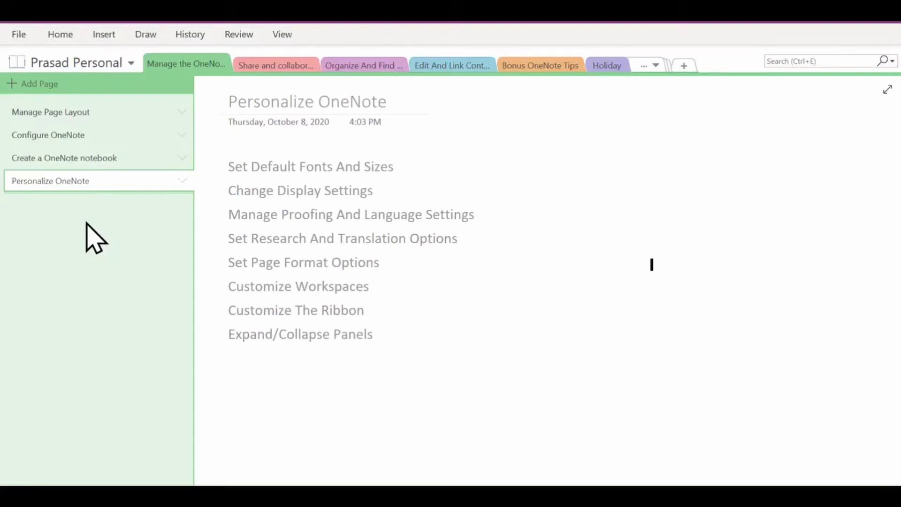
Step: Add a page to the current section and replace its placeholder title with "This is a note"
click(57, 84)
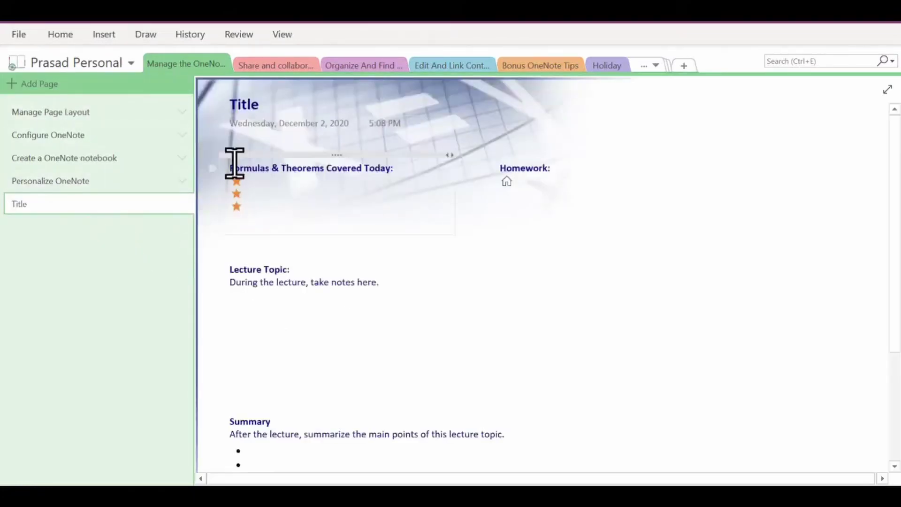
text(This is a note)
key(Delete)
key(Delete)
key(Delete)
key(Delete)
key(Delete)
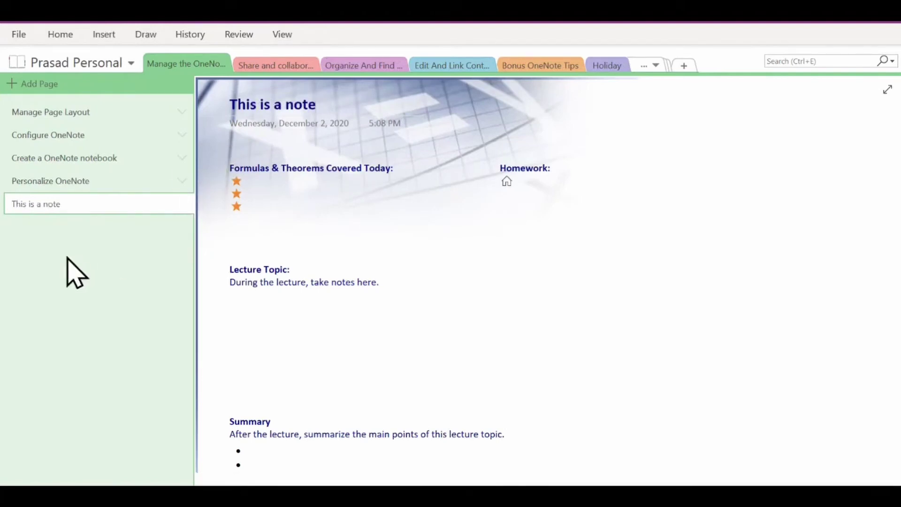
click(415, 285)
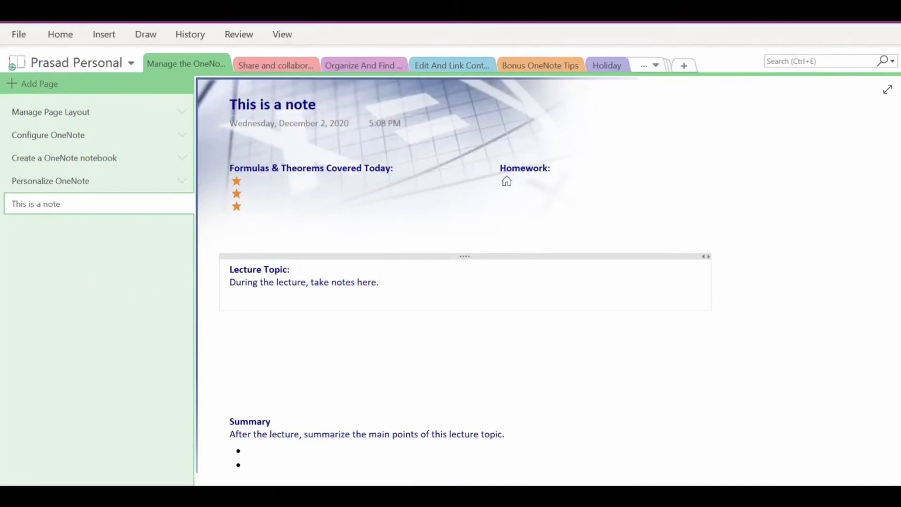
click(281, 37)
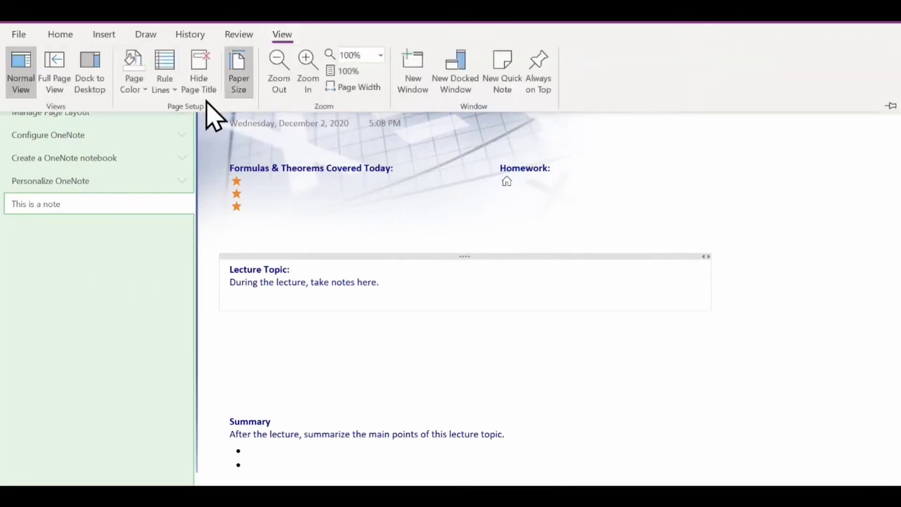
click(141, 294)
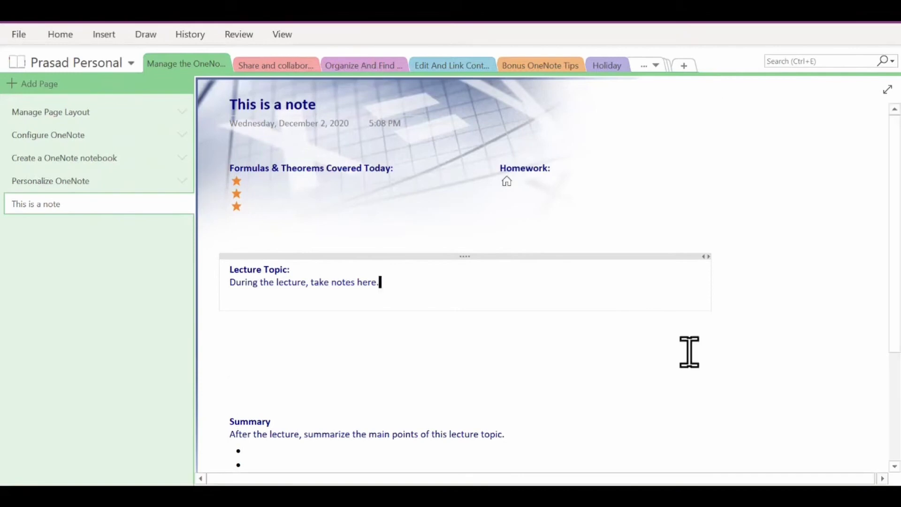
Step: Delete the Formulas & Theorems Covered Today block and enter "Type your notes here." in its place
click(336, 155)
key(Delete)
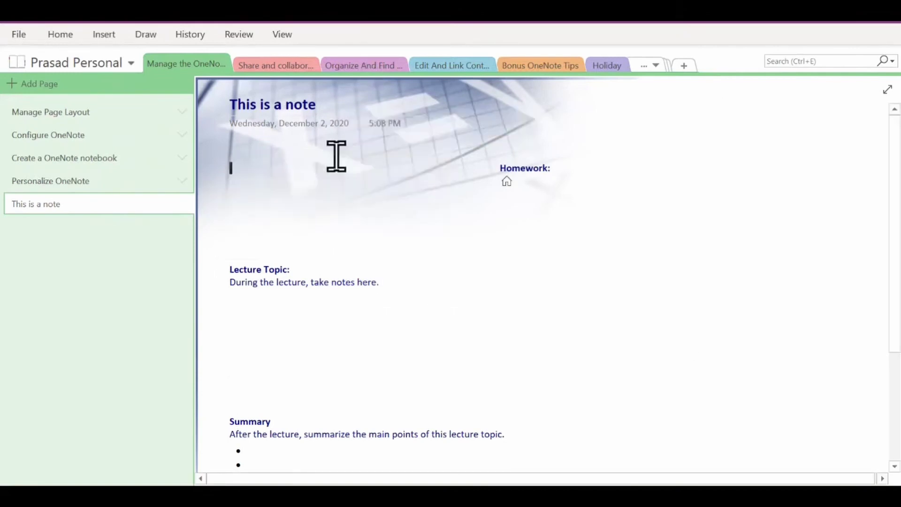
text(Tes)
key(BackSpace)
key(BackSpace)
text(o)
key(BackSpace)
text(ype your notes here.)
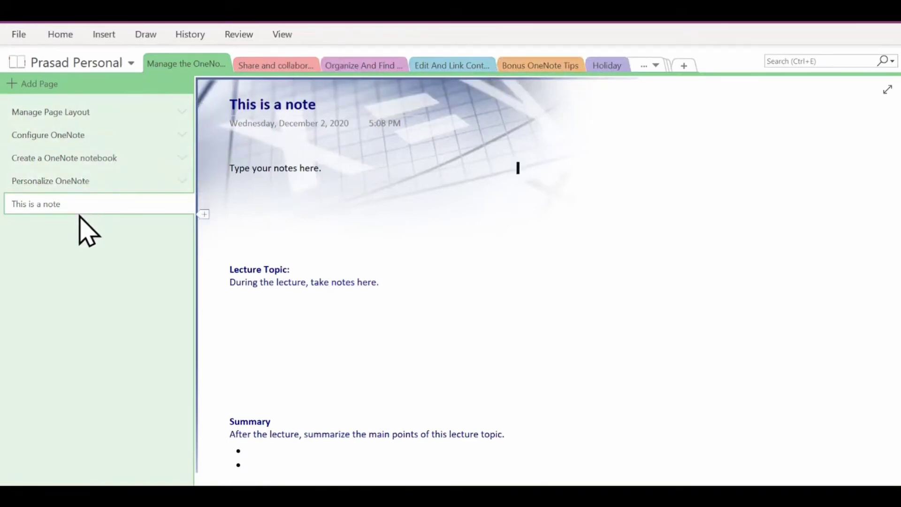
Step: View the Manage Page Layout, Configure OneNote and Create a OneNote notebook pages one after another
click(89, 112)
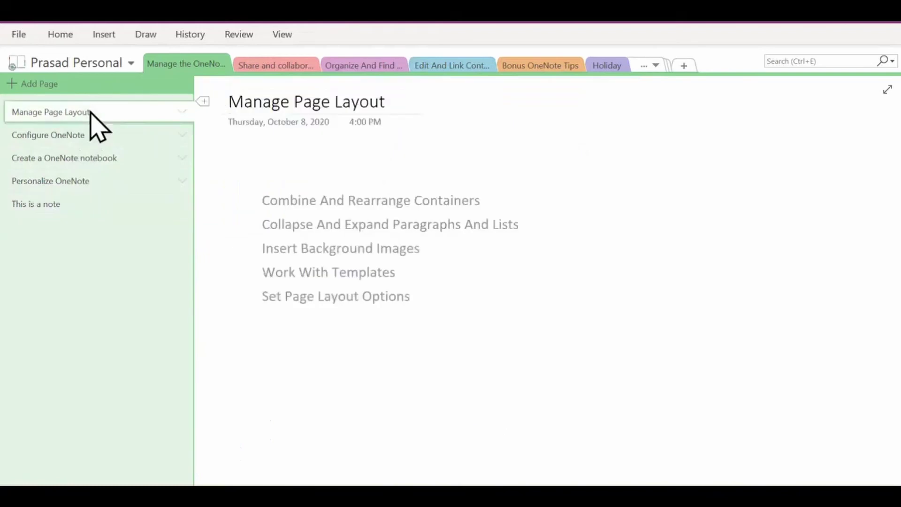
click(71, 135)
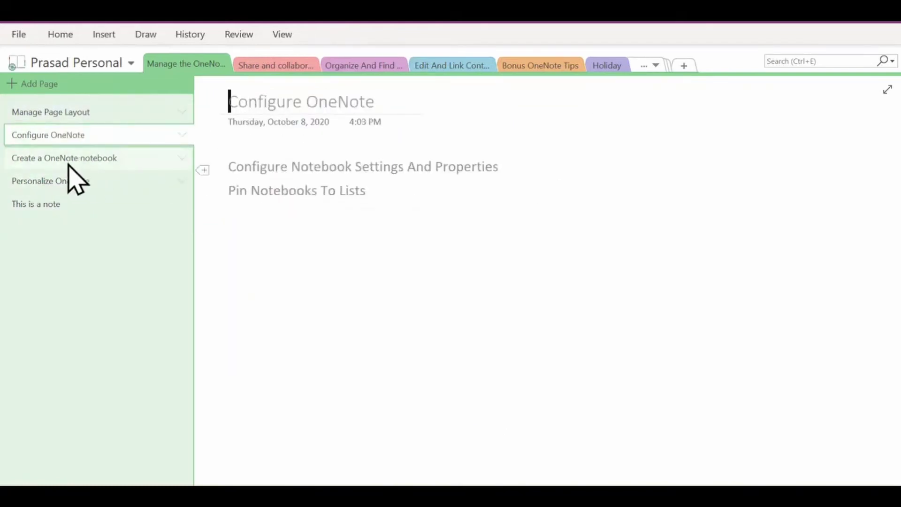
click(68, 161)
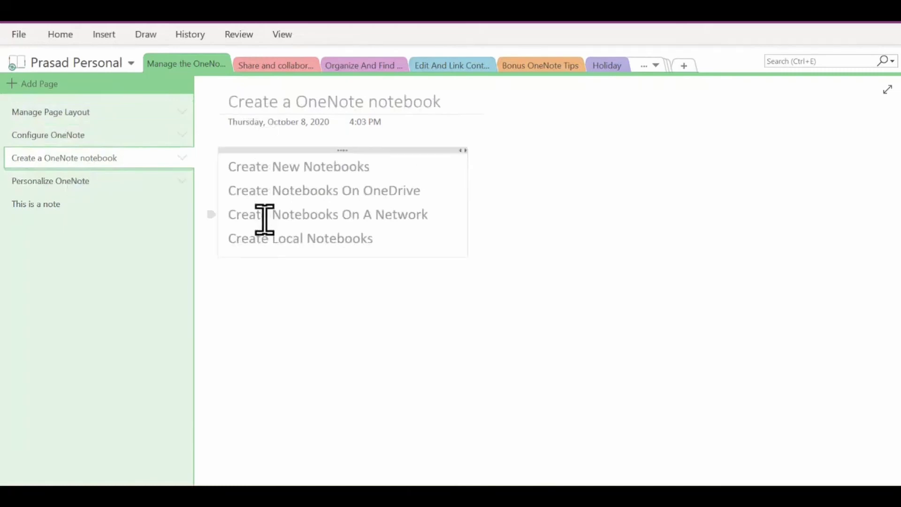
Step: In the Holiday section, add the note "Include your research on a page." to the Greece research page
click(602, 66)
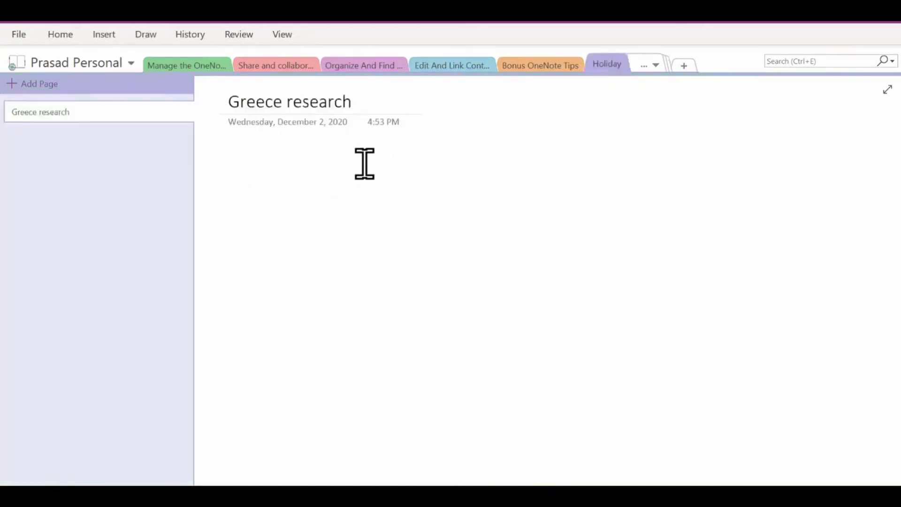
text(Include yo)
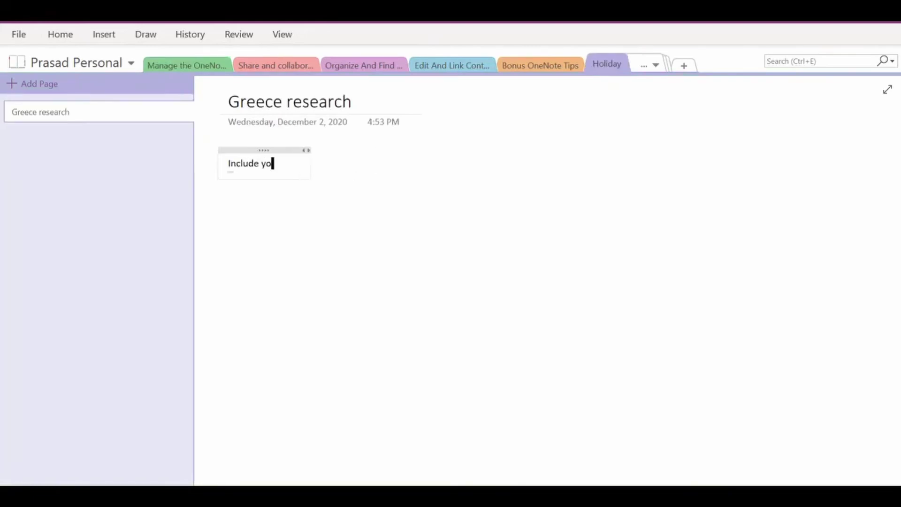
text(ur research on a page.)
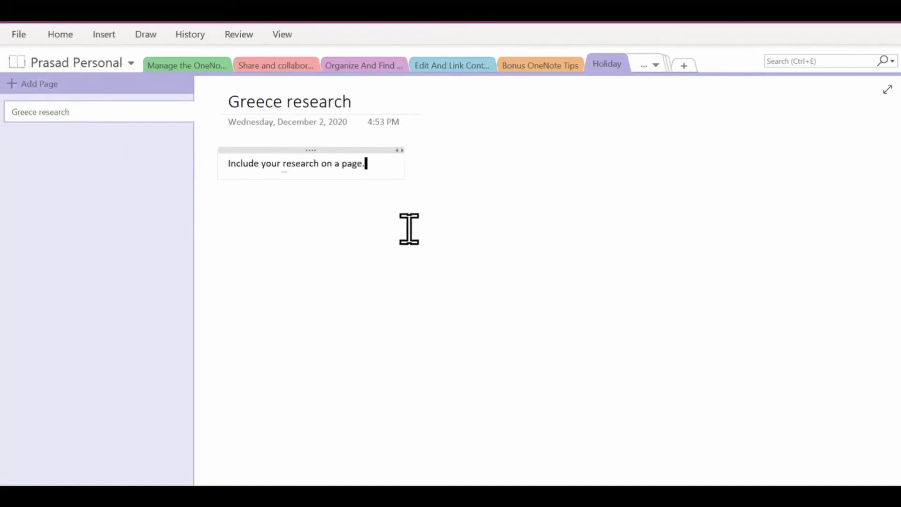
click(103, 34)
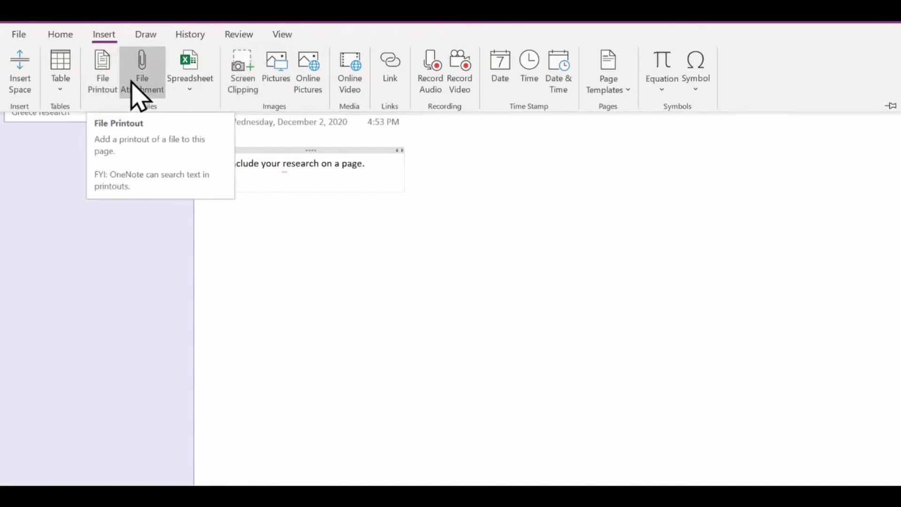
click(537, 192)
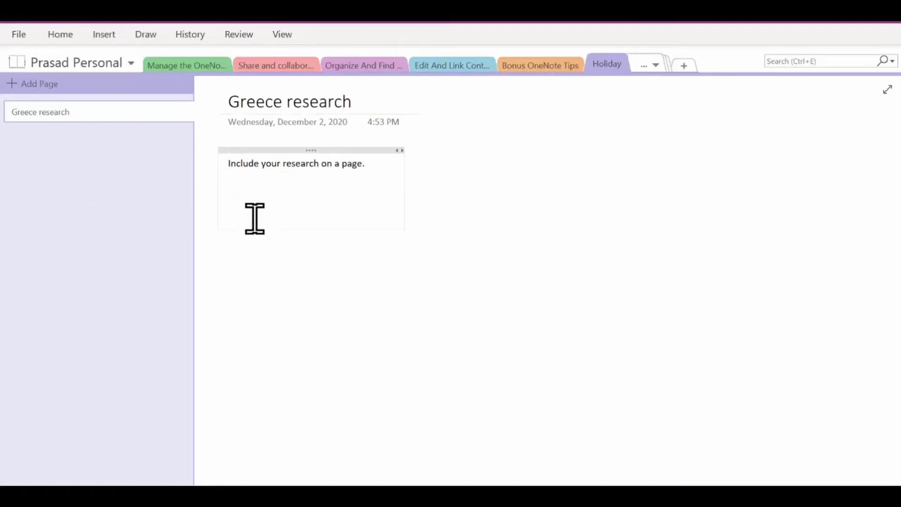
Step: Change the color of the Manage the OneNote environment section to orange
mouse_move(96, 199)
right_click(194, 69)
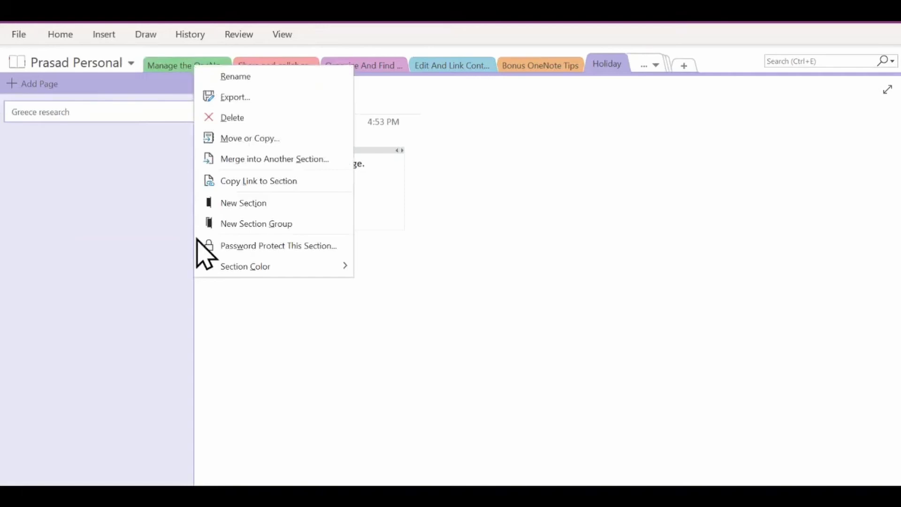
mouse_move(243, 271)
click(390, 263)
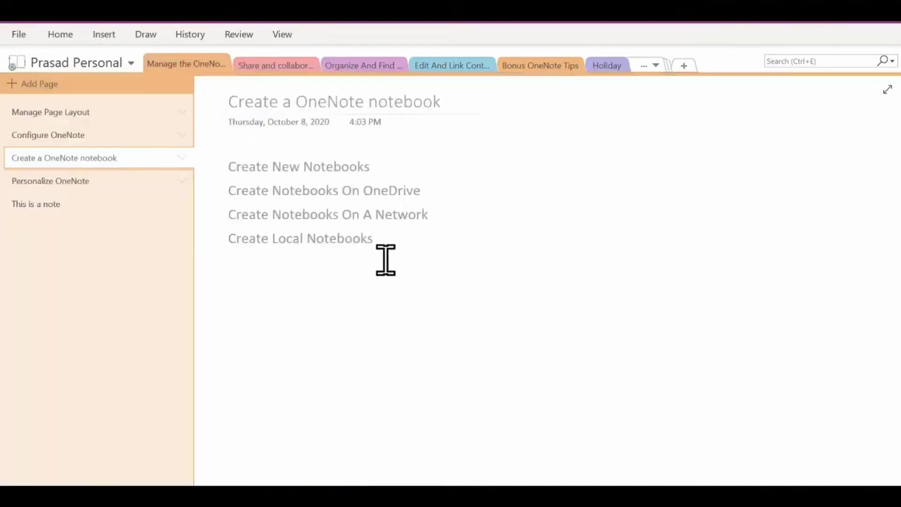
Step: Move the Personalize OneNote page below the "This is a note" page and restore the original page order
right_click(75, 206)
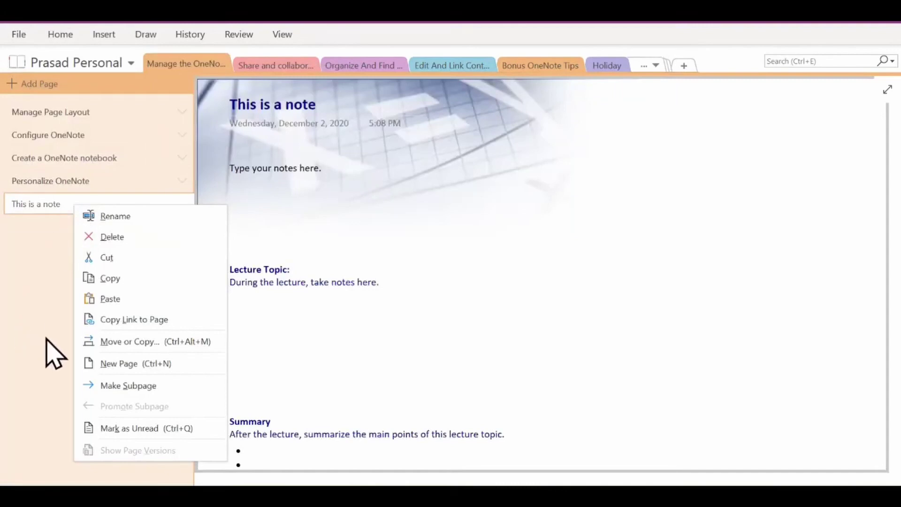
click(29, 242)
drag(58, 182, 62, 248)
drag(72, 203, 74, 184)
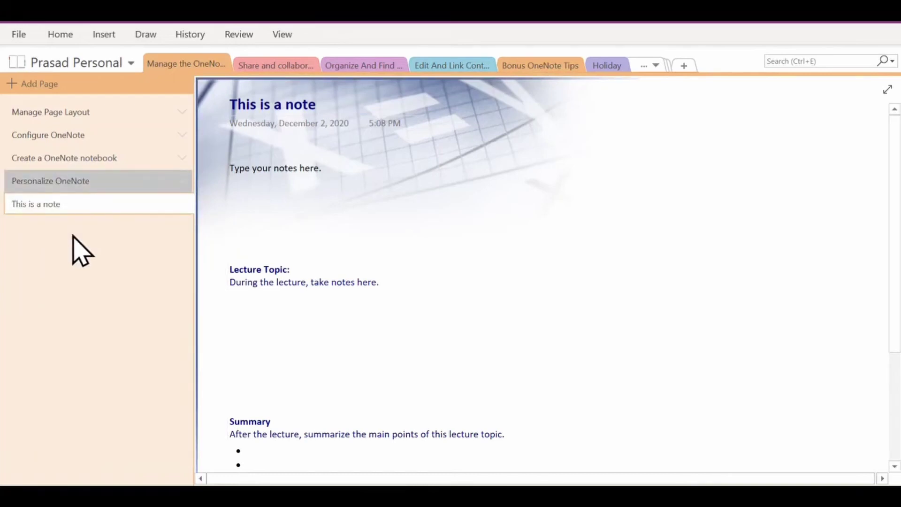
Step: Add a new page below "This is a note" and select its date and time in turn
mouse_move(72, 238)
click(132, 245)
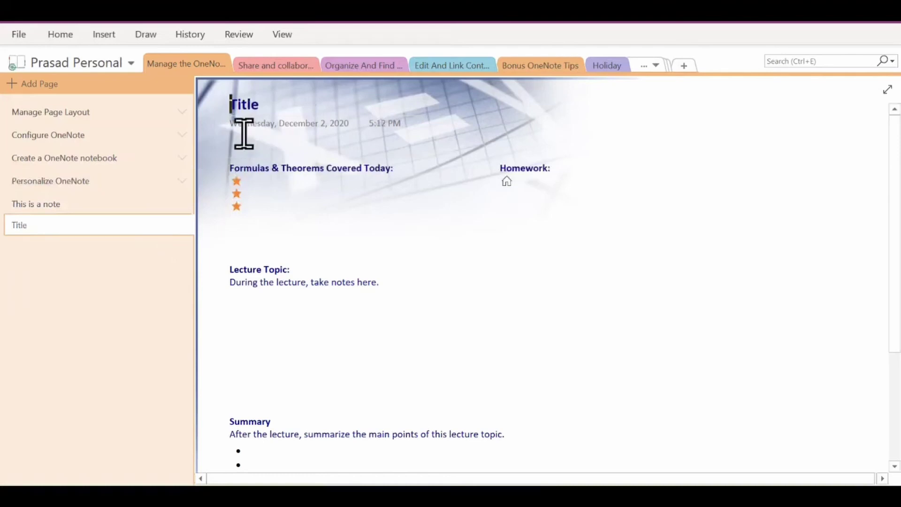
click(273, 122)
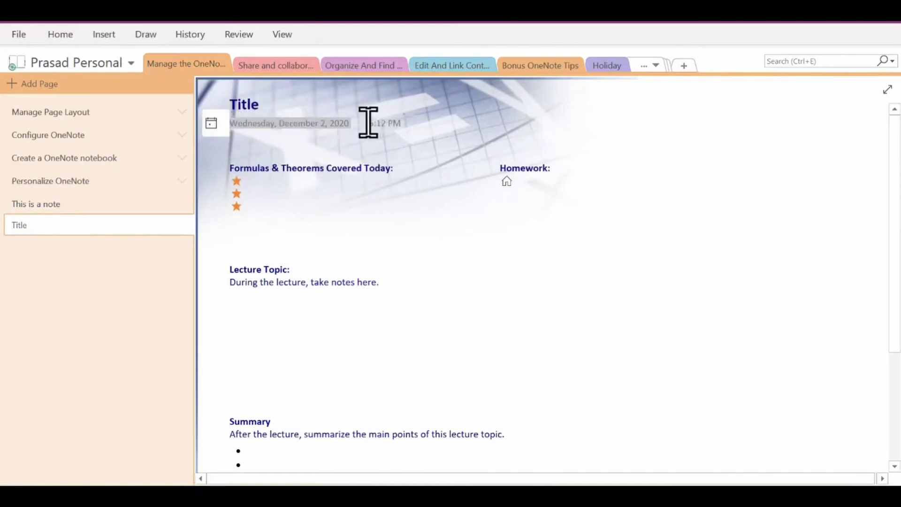
click(392, 123)
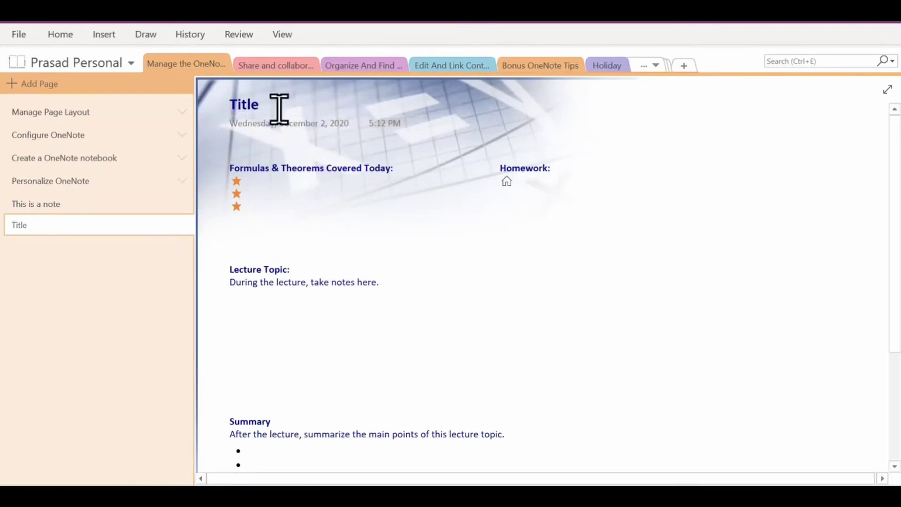
Step: Replace the new page's placeholder title with "sadf"
drag(273, 105, 228, 120)
text(Pro)
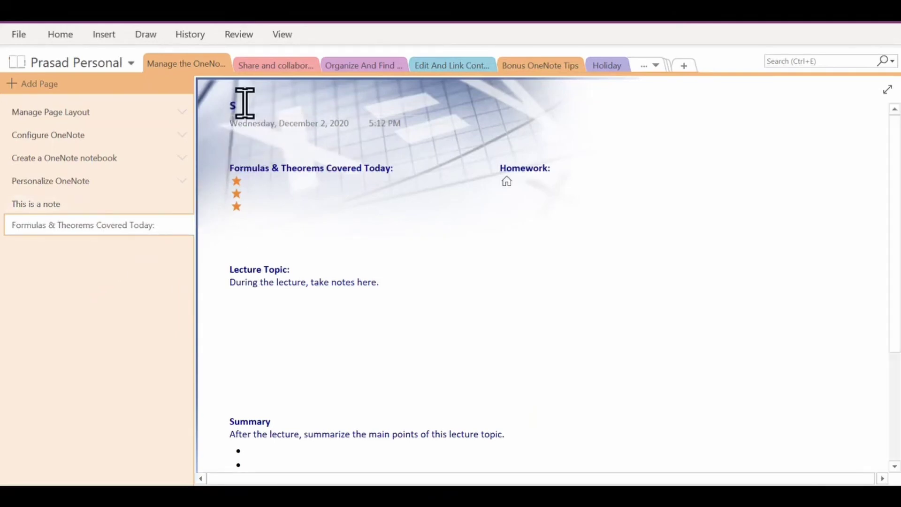
text(f)
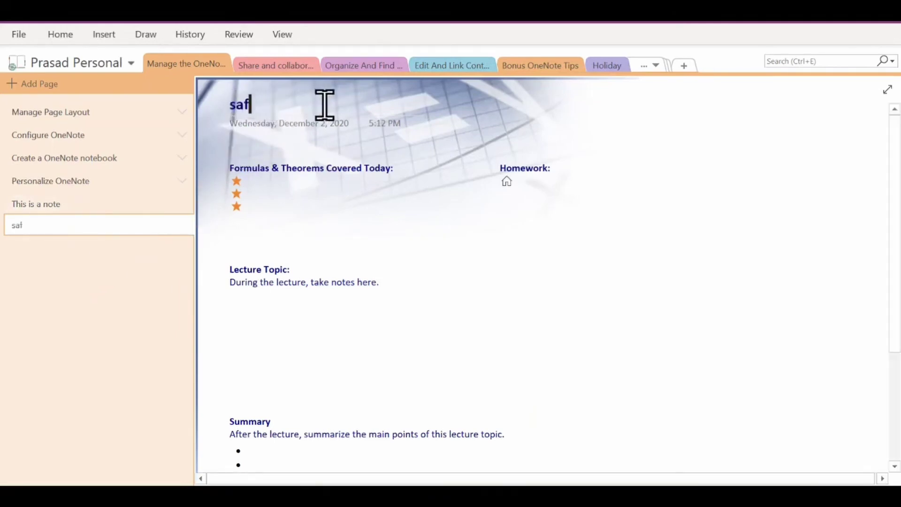
right_click(30, 232)
click(32, 237)
text(sadf)
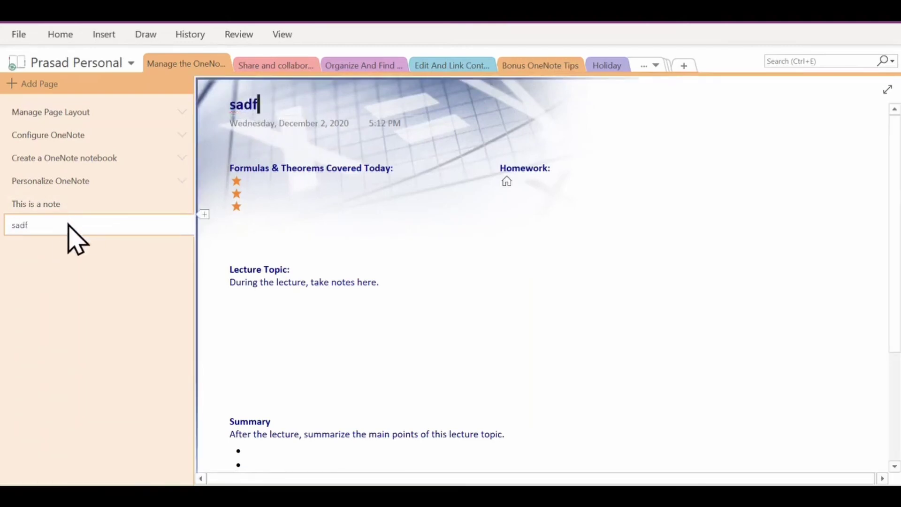
Step: Show the page in full page view and return to the normal view
right_click(611, 241)
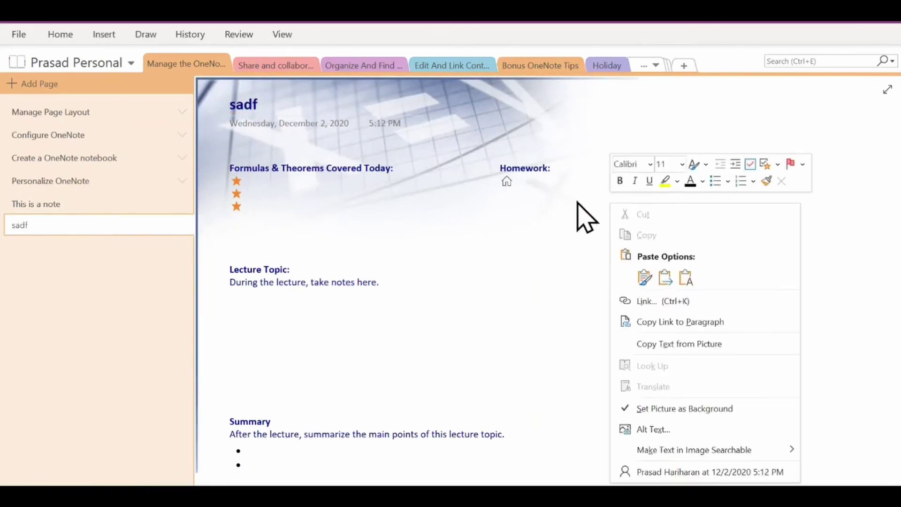
key(Escape)
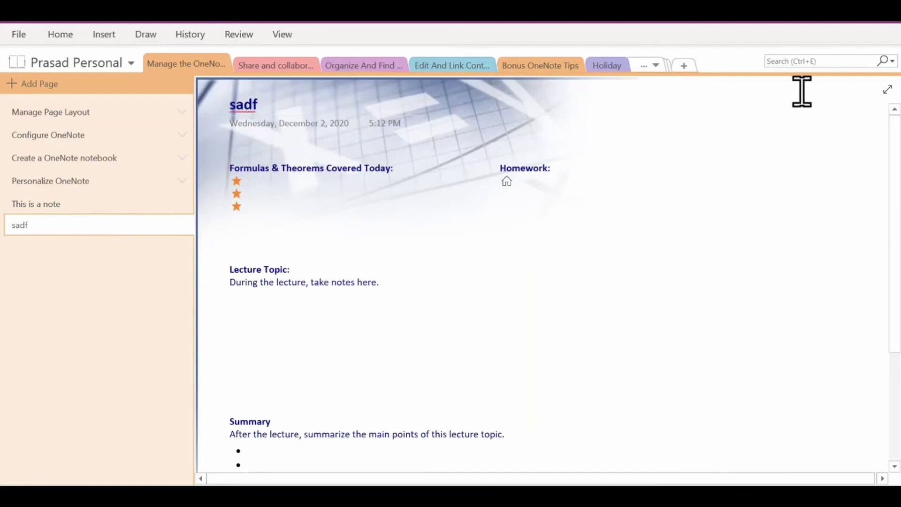
click(887, 90)
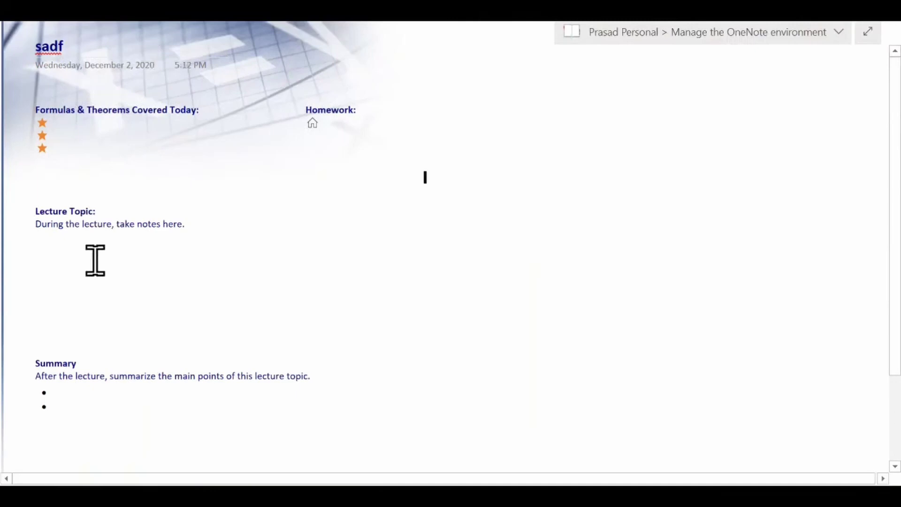
click(866, 34)
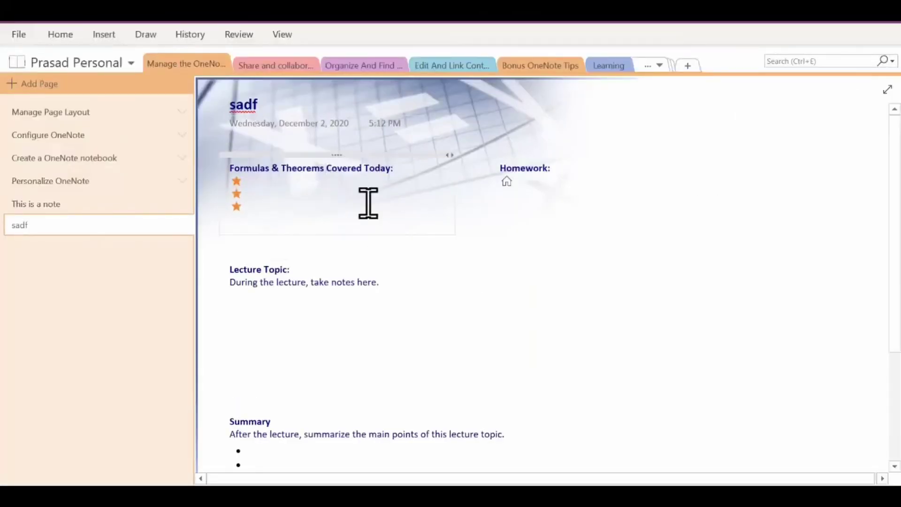
Step: Enter "Entered text" on the second starred line and widen the Formulas & Theorems container
click(250, 349)
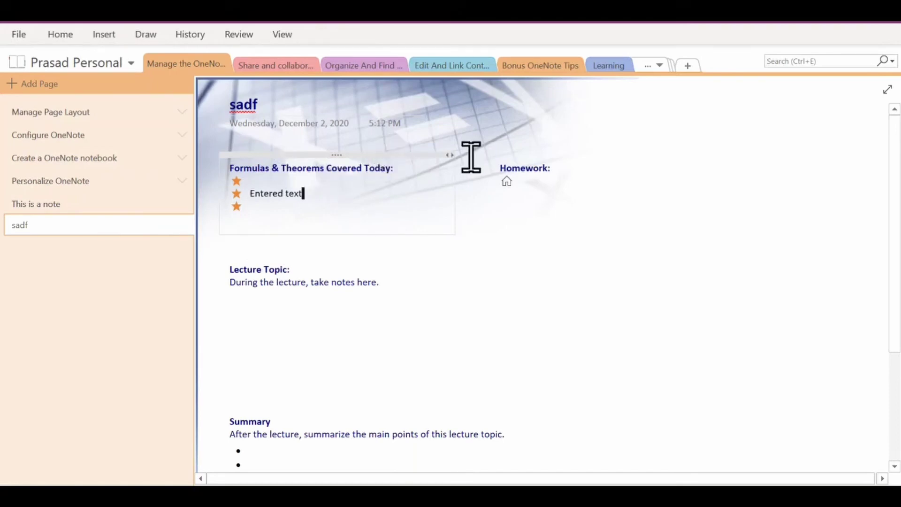
drag(463, 155, 535, 154)
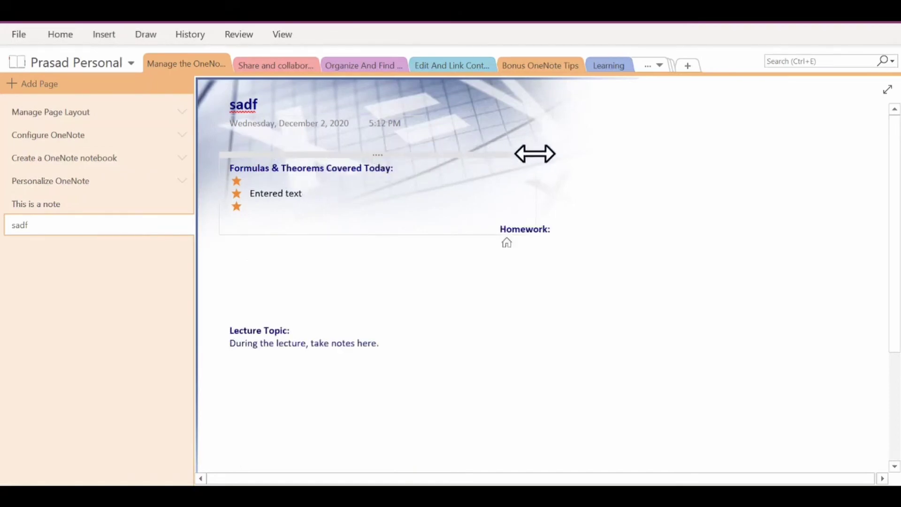
Step: Move the Homework container directly below the starred list, left-aligned with the Formulas & Theorems heading
drag(539, 217, 259, 236)
click(653, 281)
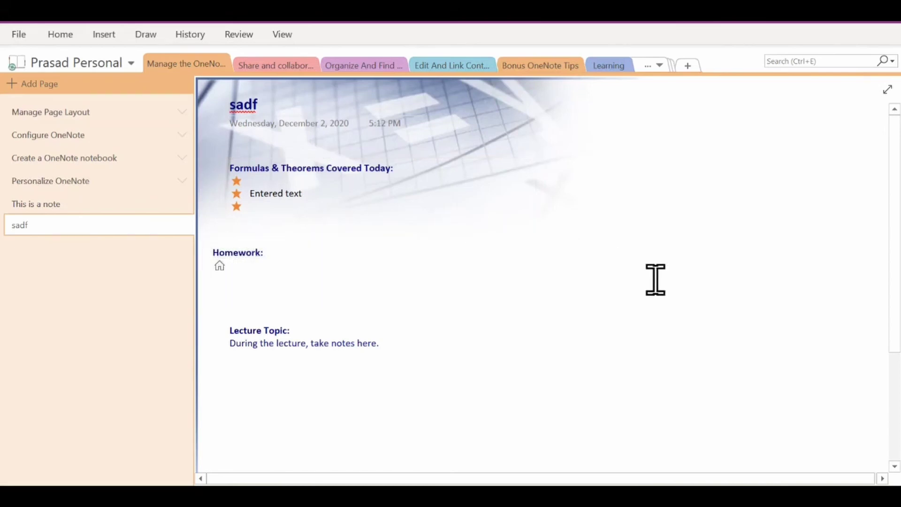
drag(280, 241, 306, 220)
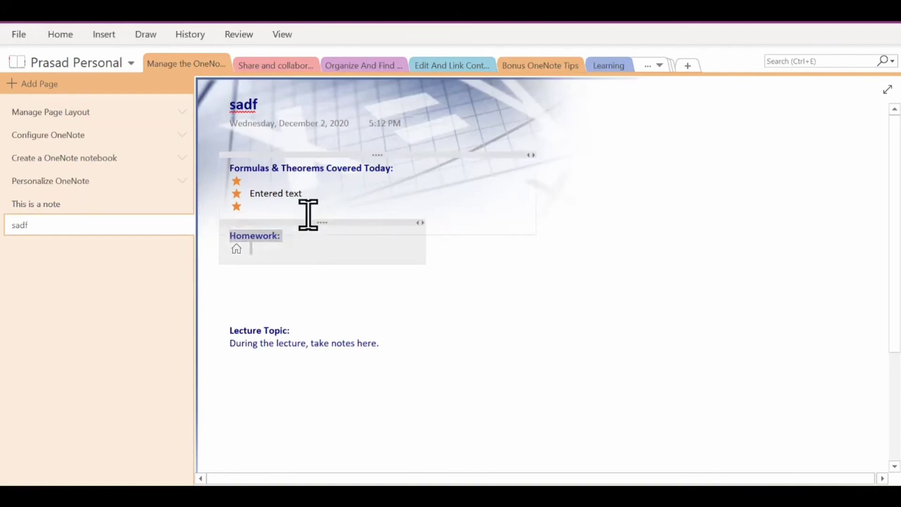
click(604, 242)
Step: Make the word "Entered" bold and the word "text" italic on the second starred line
double_click(283, 193)
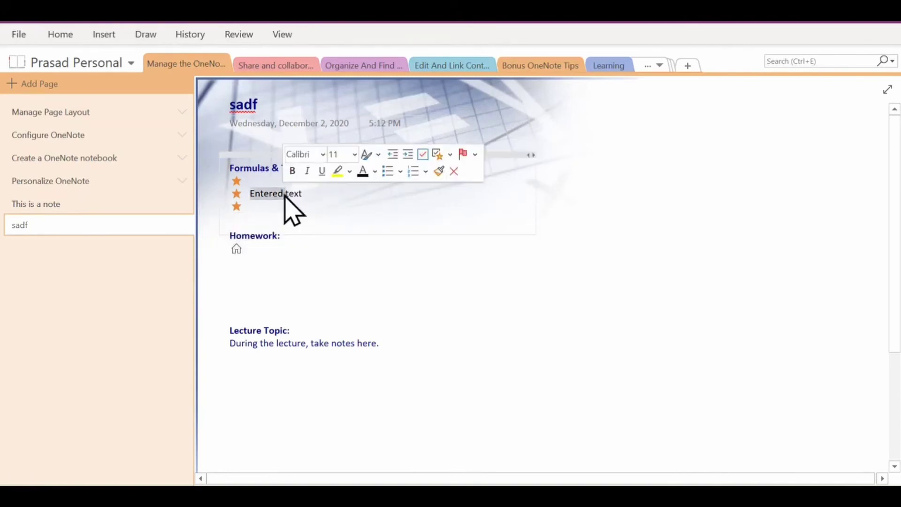
click(292, 171)
double_click(295, 193)
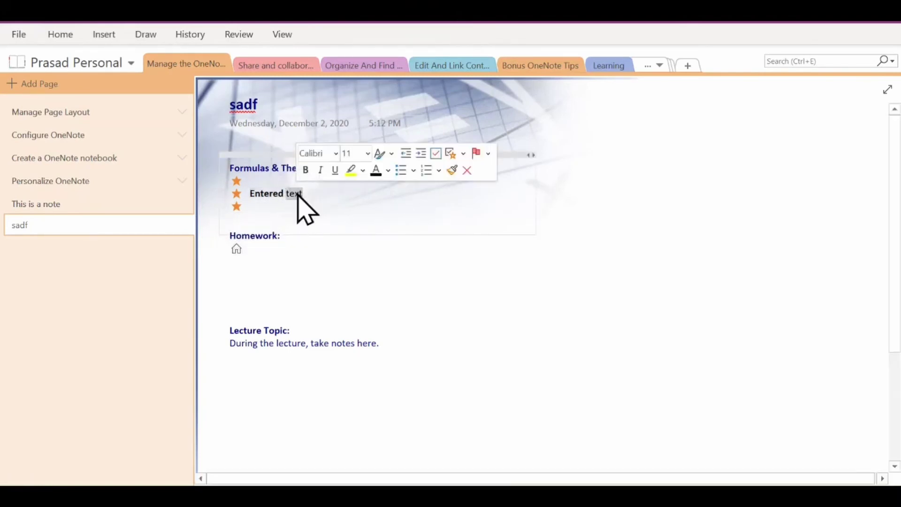
click(307, 171)
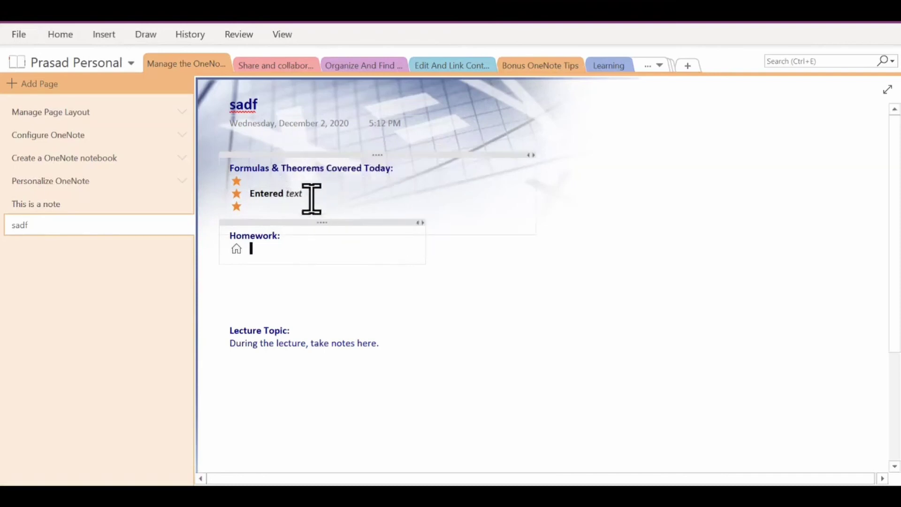
double_click(296, 193)
key(ctrl+k)
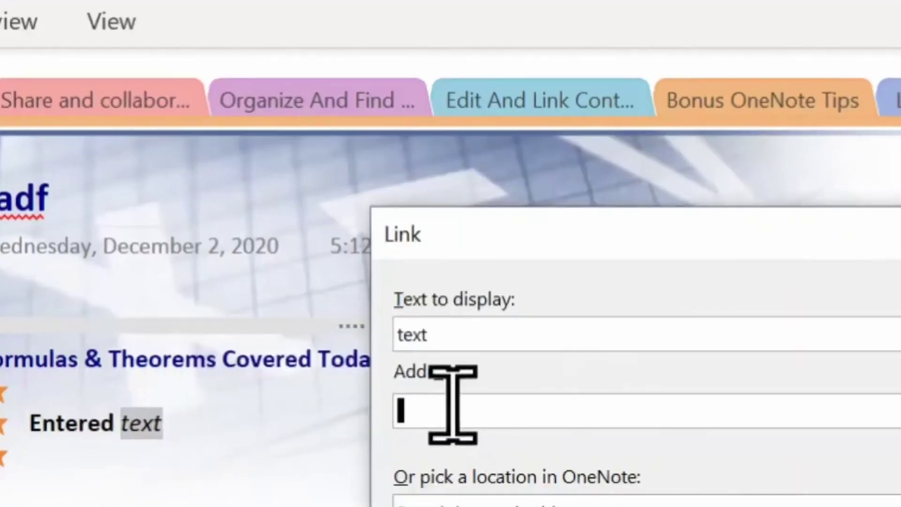
key(Escape)
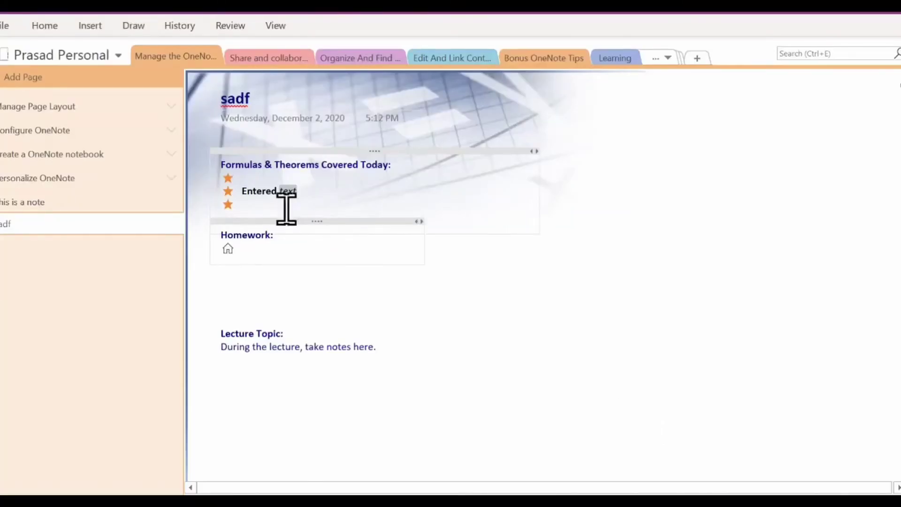
Step: Copy the link to the "This is a note" page and paste it after "Type your notes here." on that page
right_click(49, 204)
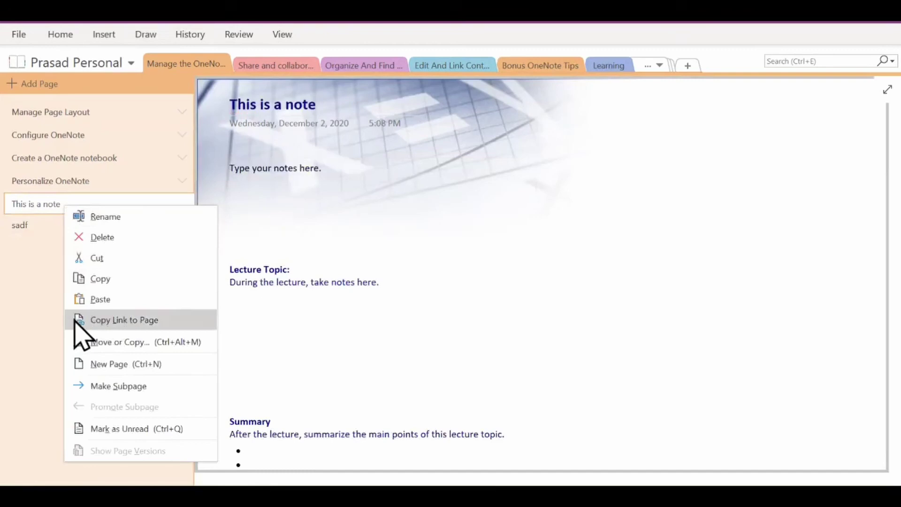
click(99, 320)
double_click(310, 169)
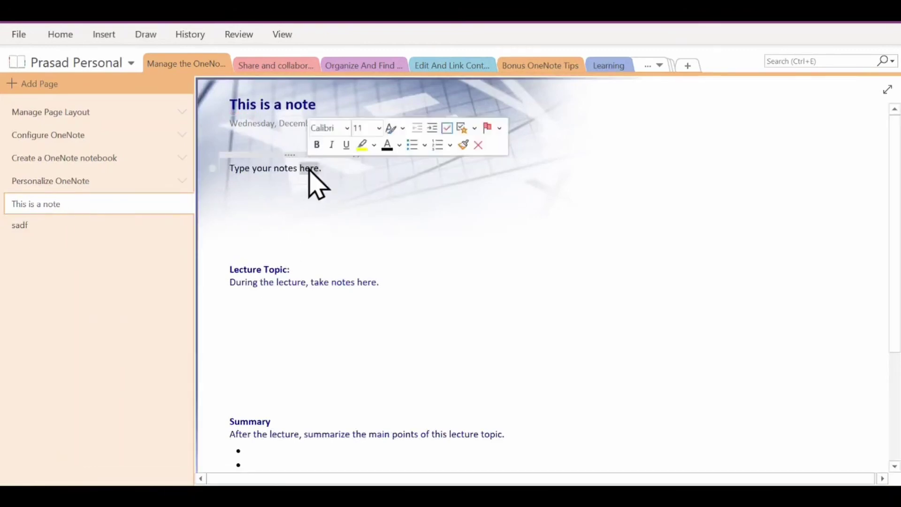
click(361, 167)
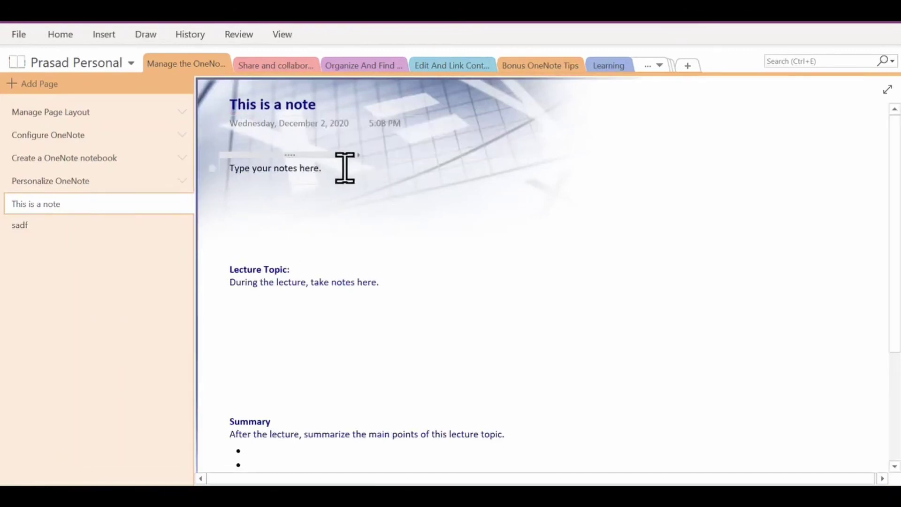
key(ctrl+v)
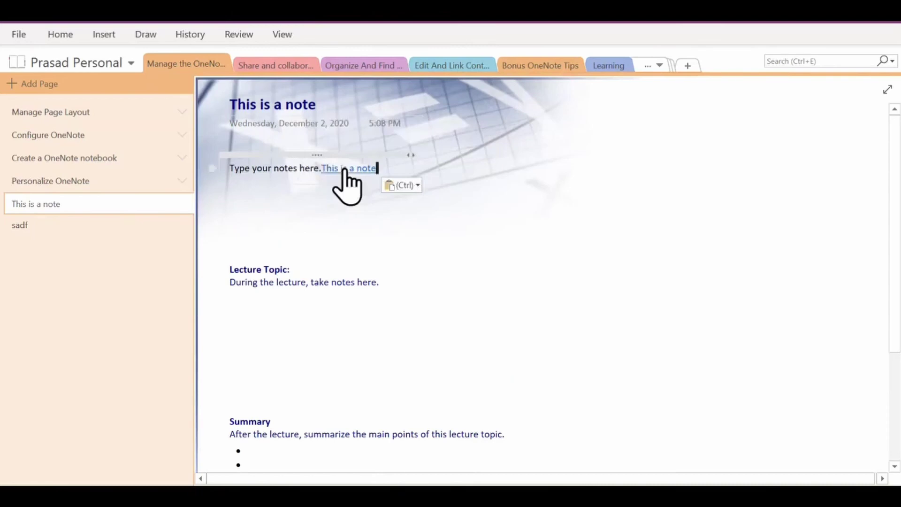
click(34, 226)
click(38, 204)
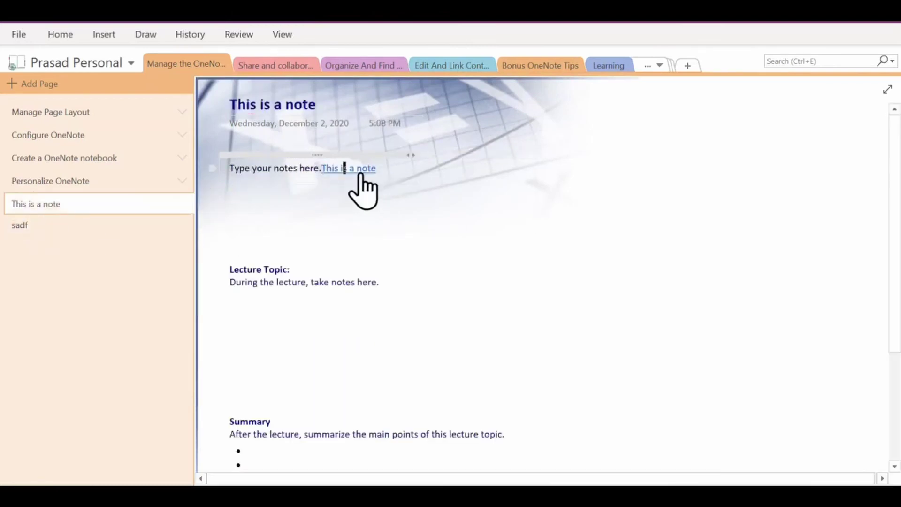
click(96, 181)
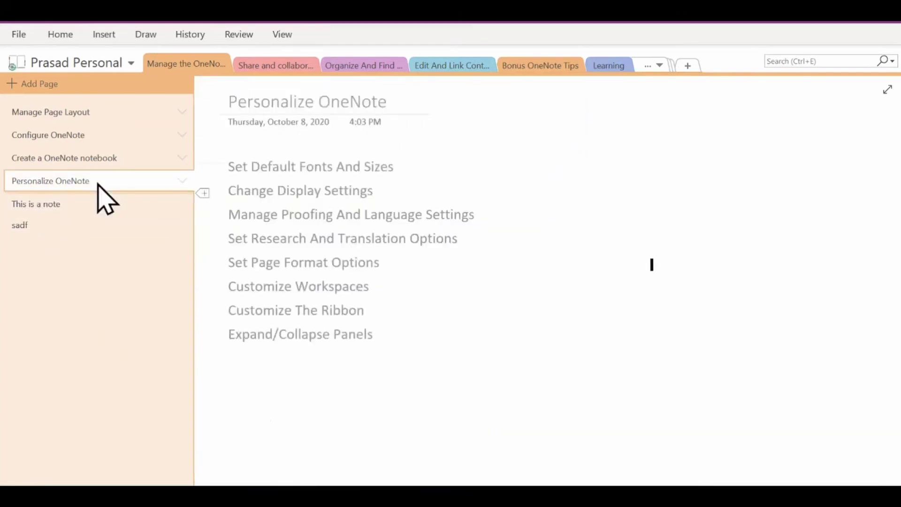
Step: Paste the copied page link on a new line below "Entered text" on the sadf page, follow it, and return to sadf
click(34, 225)
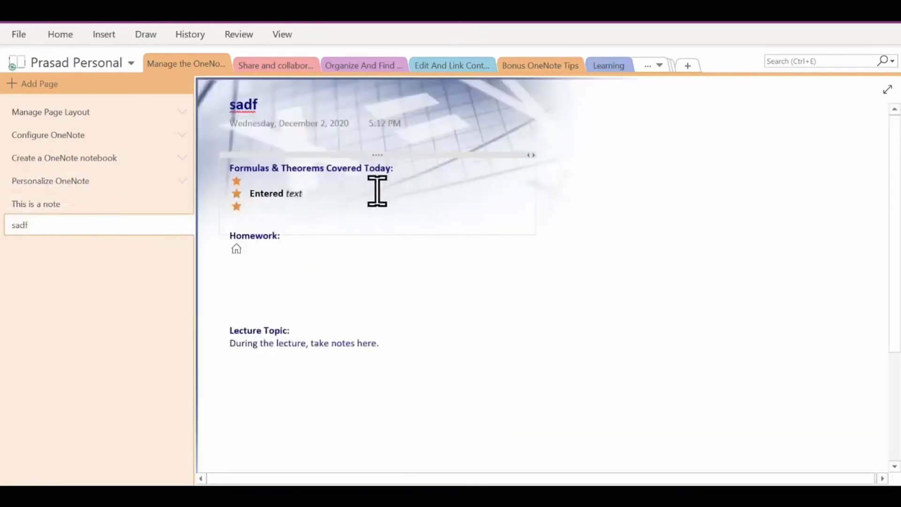
click(377, 190)
key(Return)
key(ctrl+v)
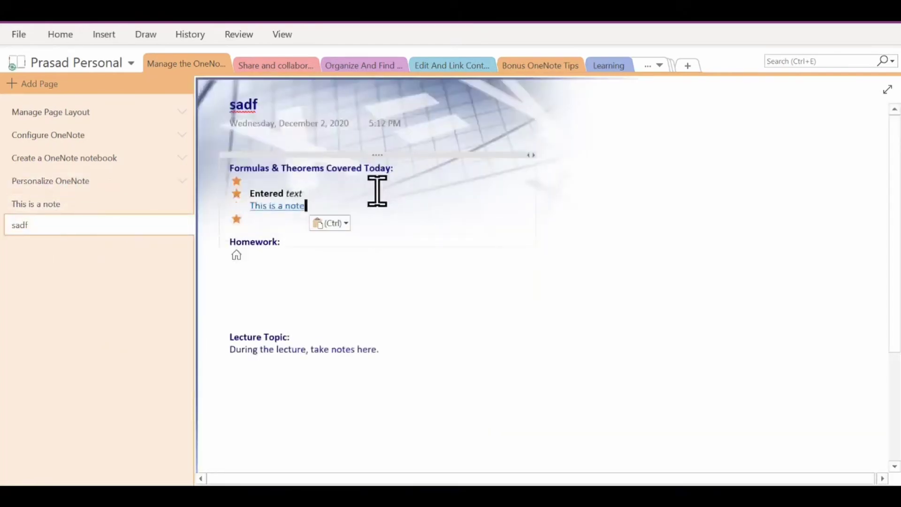
click(278, 208)
click(79, 227)
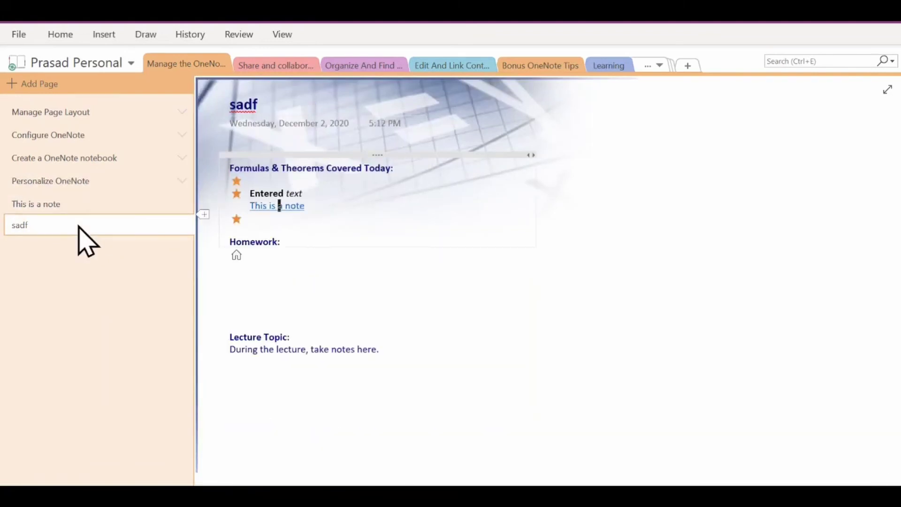
Step: Add a To Do tag to the "Entered text" line and tick its checkbox
double_click(266, 192)
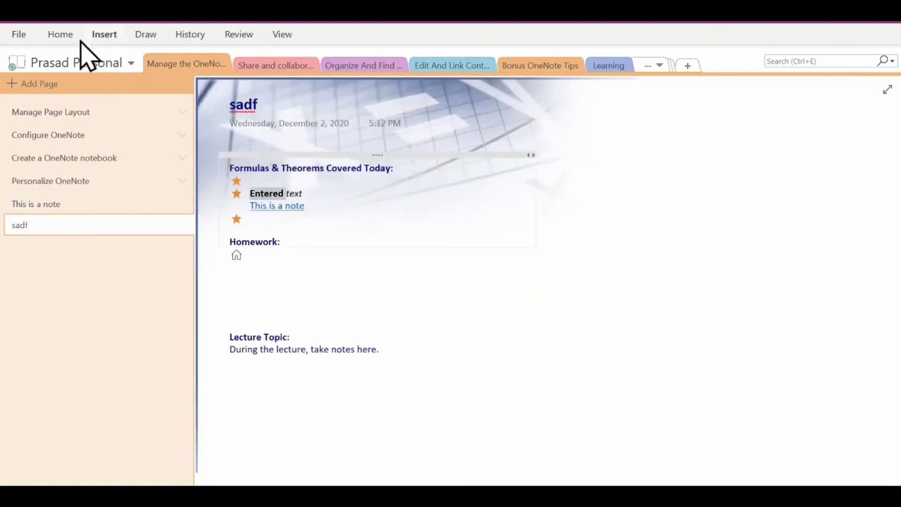
click(66, 35)
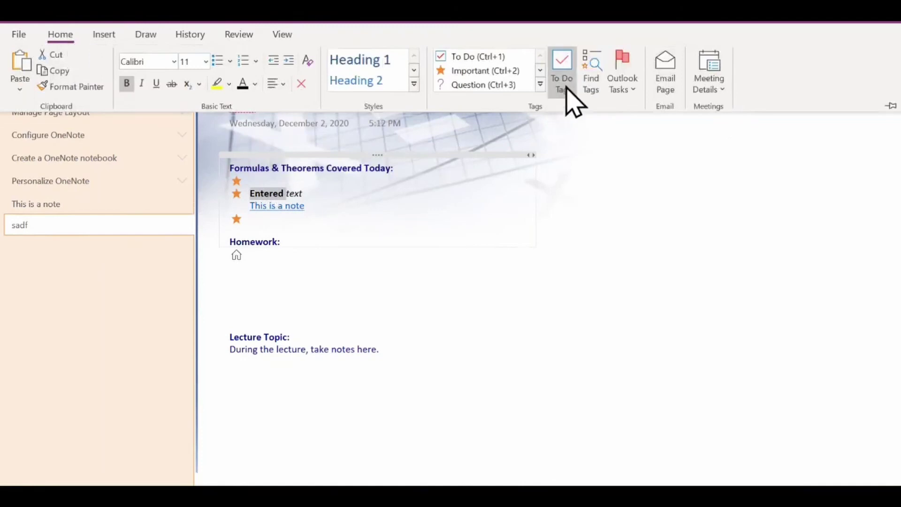
click(464, 56)
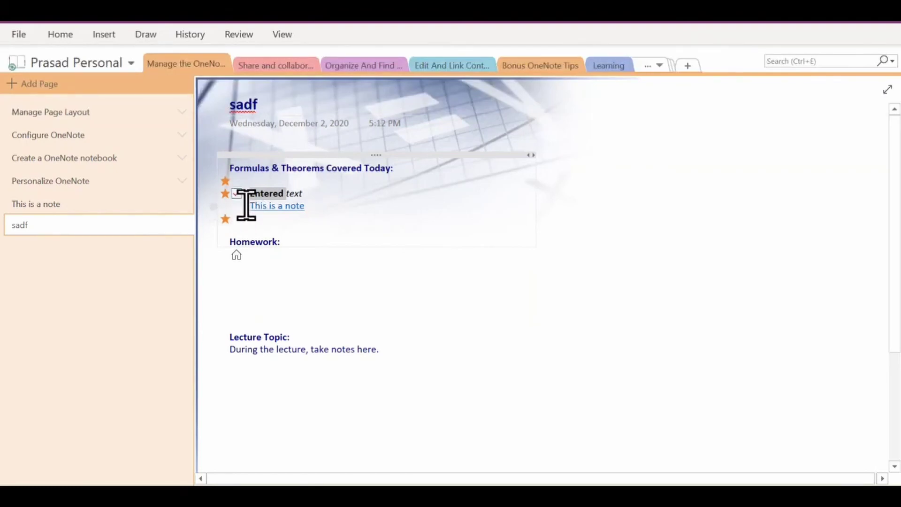
click(248, 206)
Step: Review the full list of available note tags and the tag customization options without changing anything
click(60, 35)
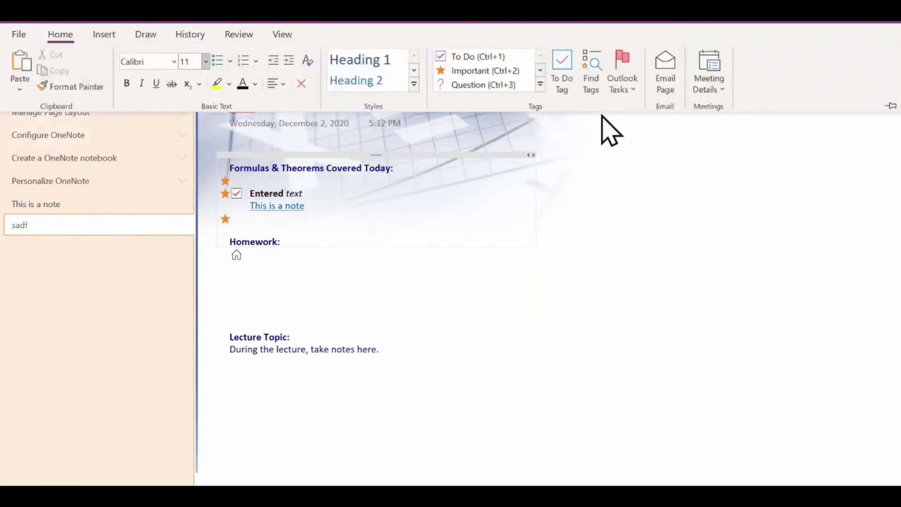
click(541, 84)
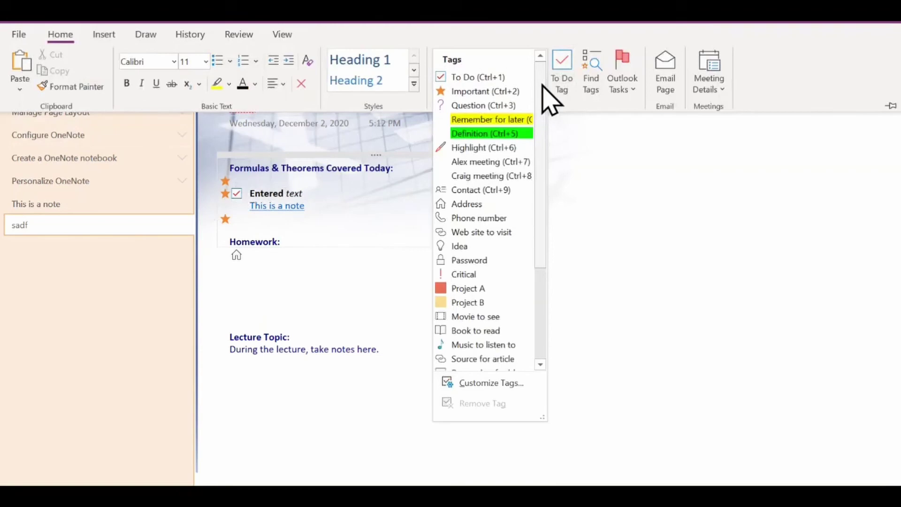
scroll(543, 186, down, 5)
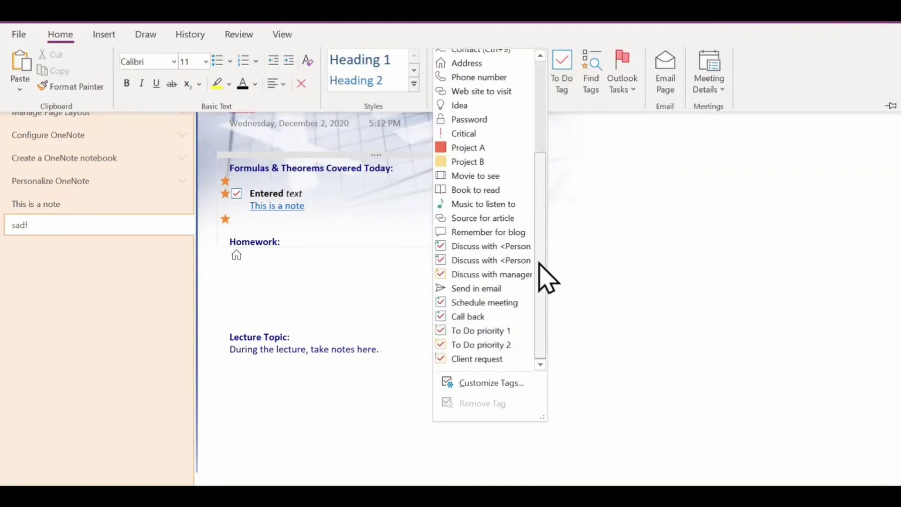
drag(539, 264, 538, 136)
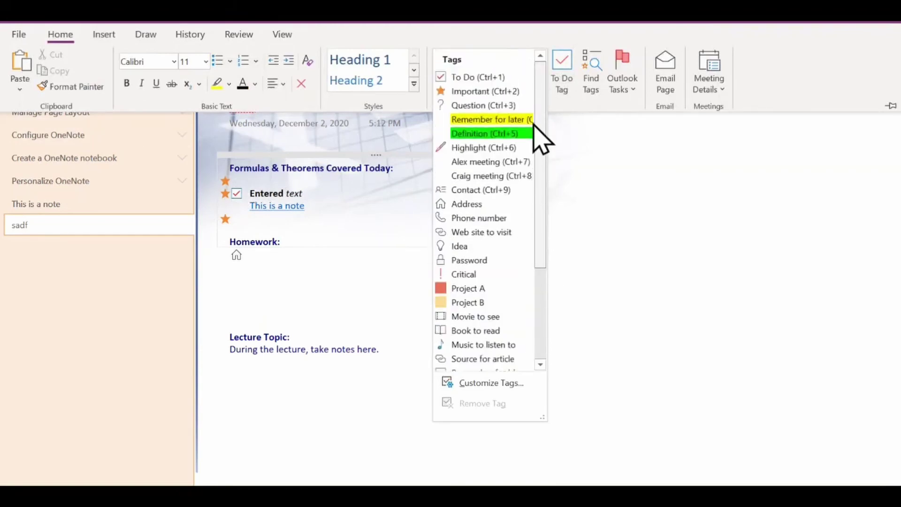
click(484, 381)
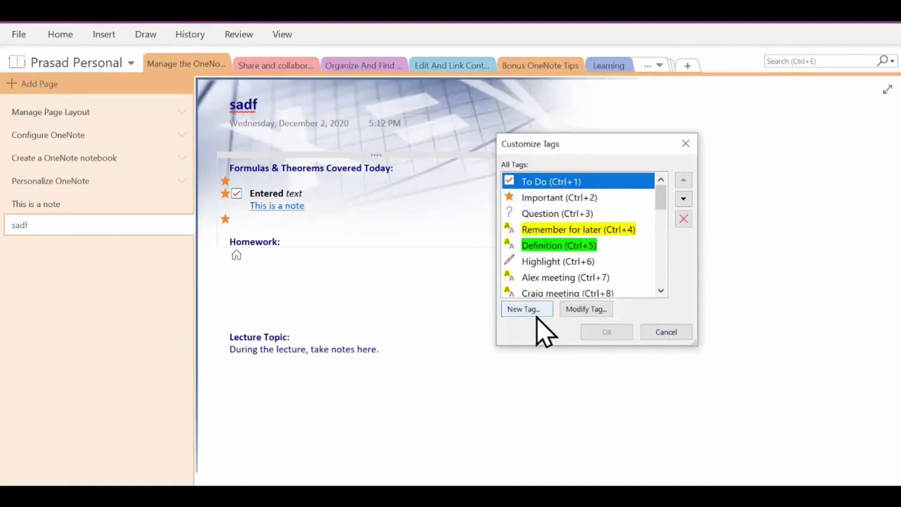
click(656, 332)
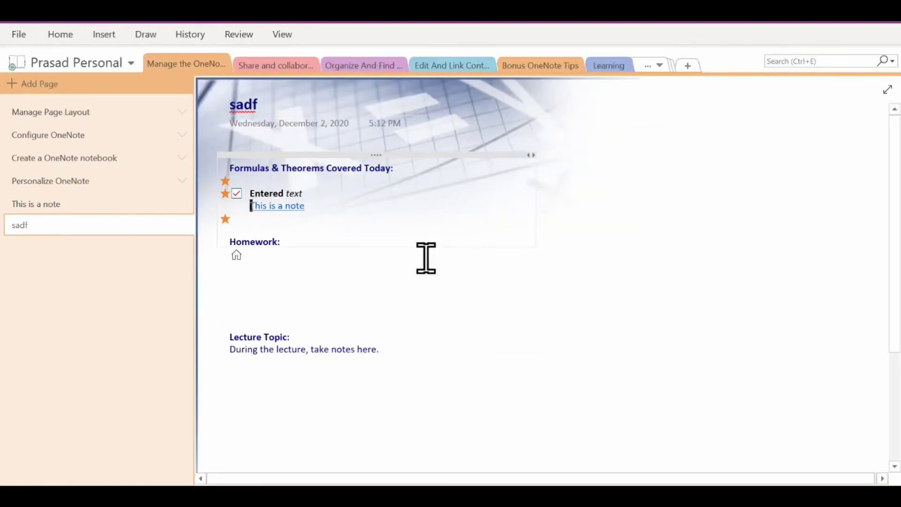
Step: Insert a table with four columns and three rows below the "This is a note" link and enter "pp" in its first cell
click(331, 200)
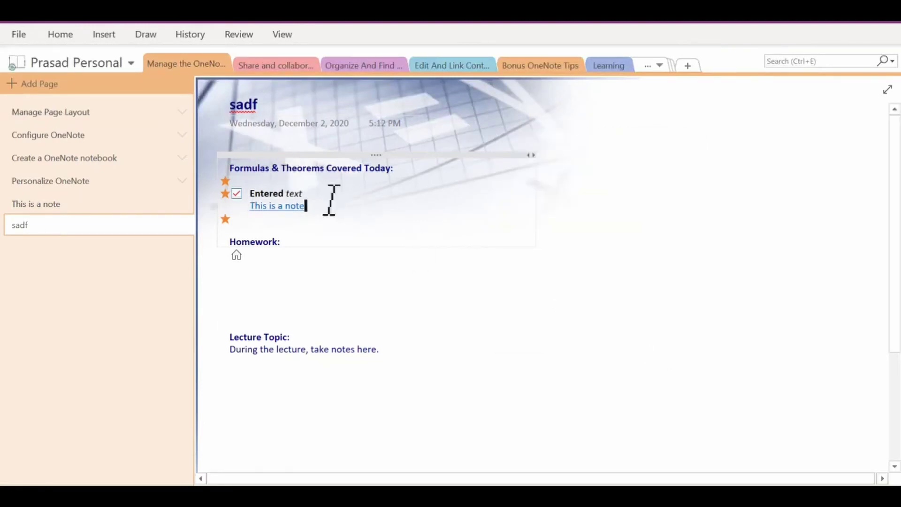
key(Return)
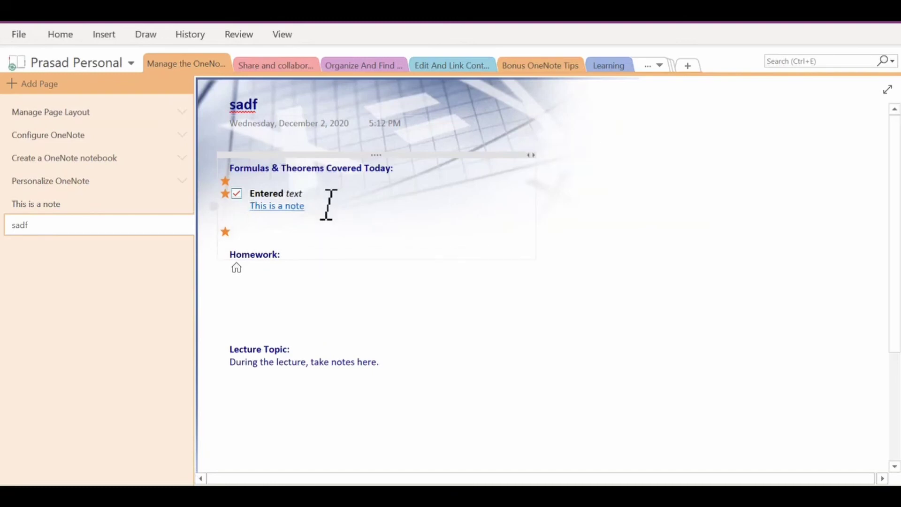
click(100, 39)
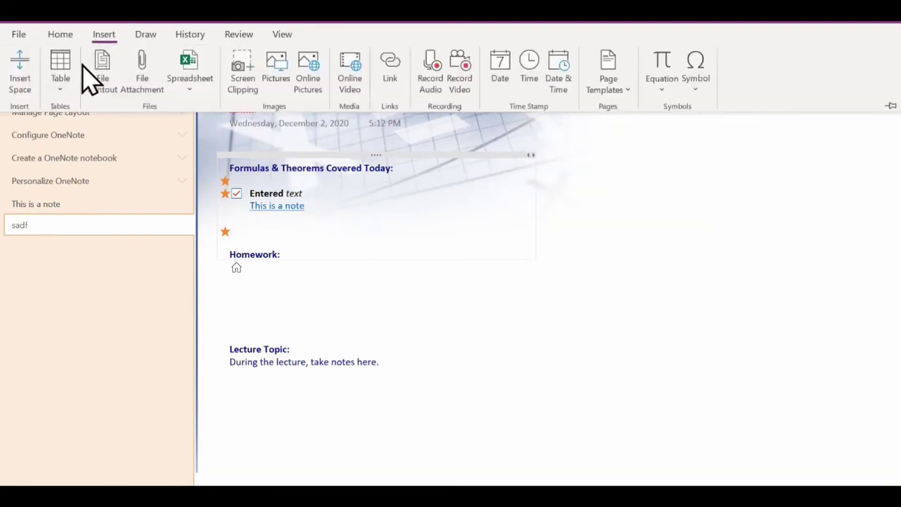
click(64, 83)
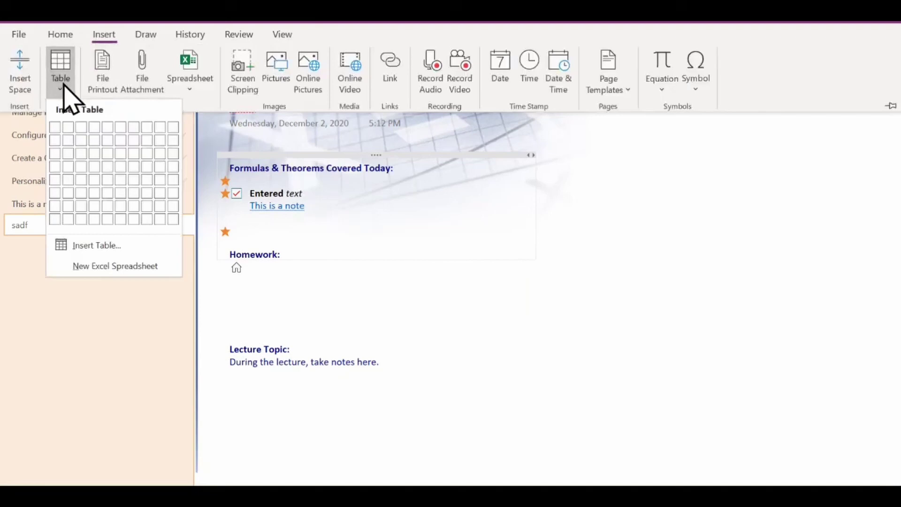
click(95, 155)
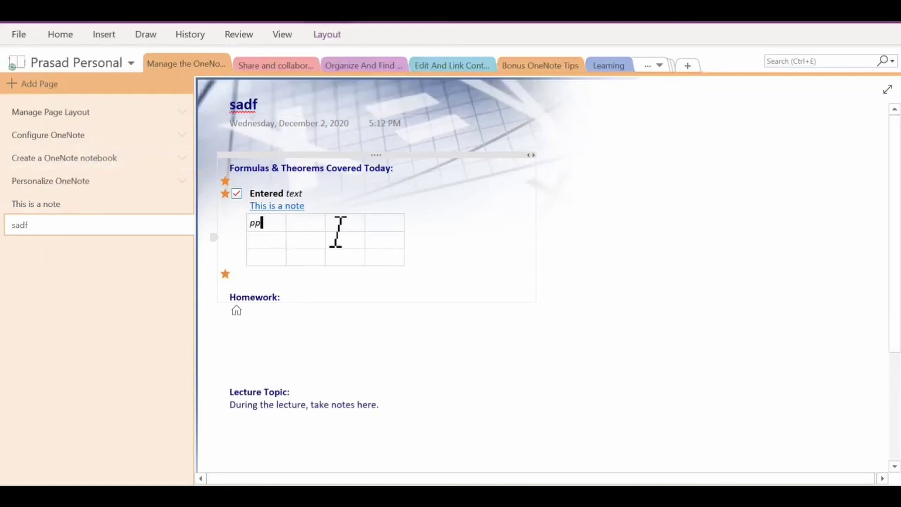
click(316, 282)
click(105, 35)
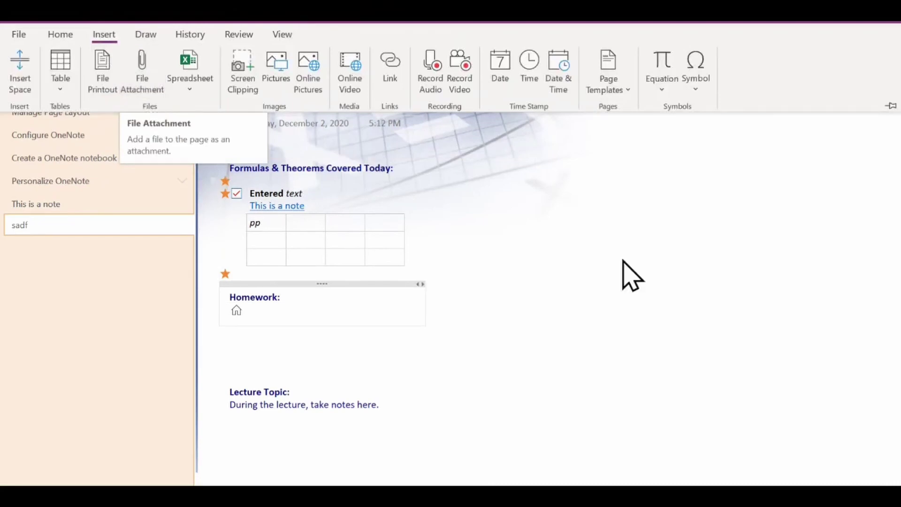
click(642, 264)
click(305, 311)
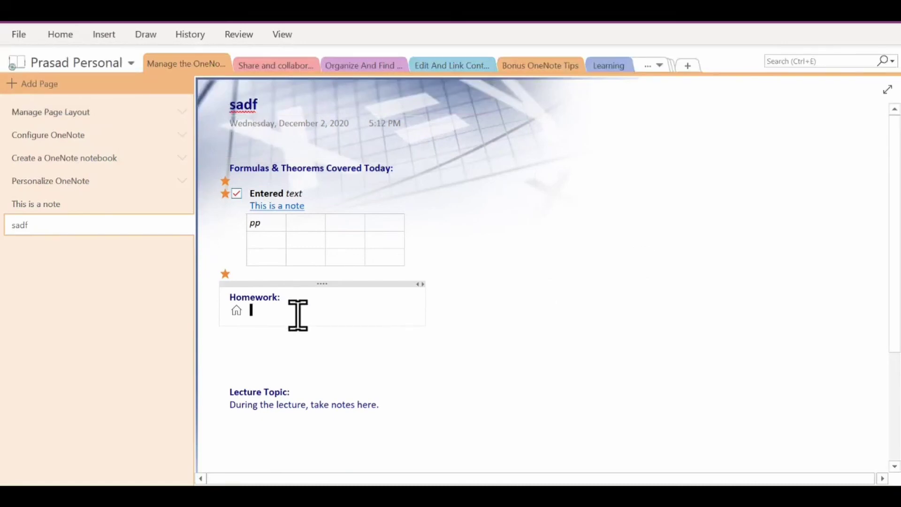
click(57, 36)
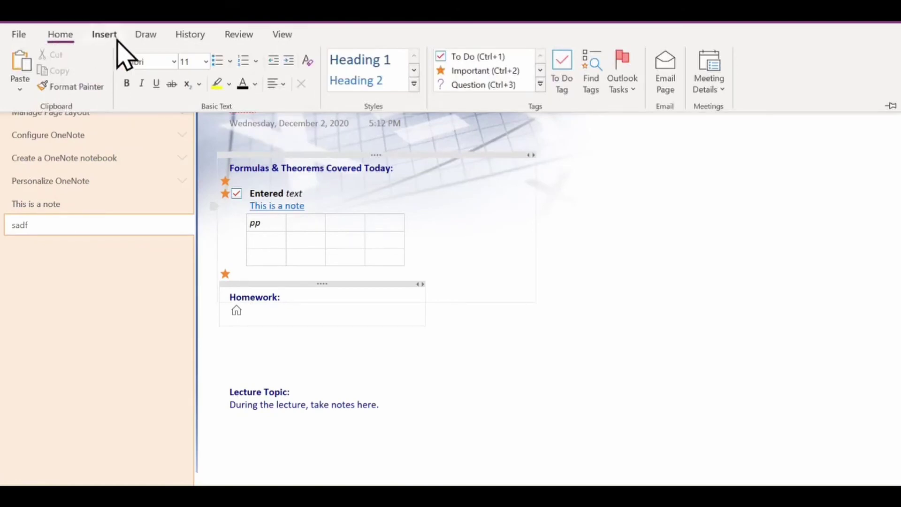
click(279, 35)
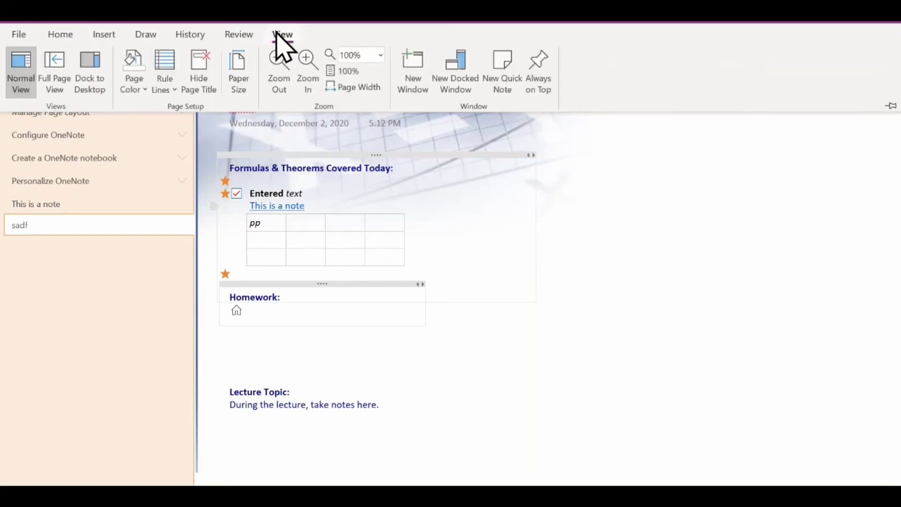
click(106, 35)
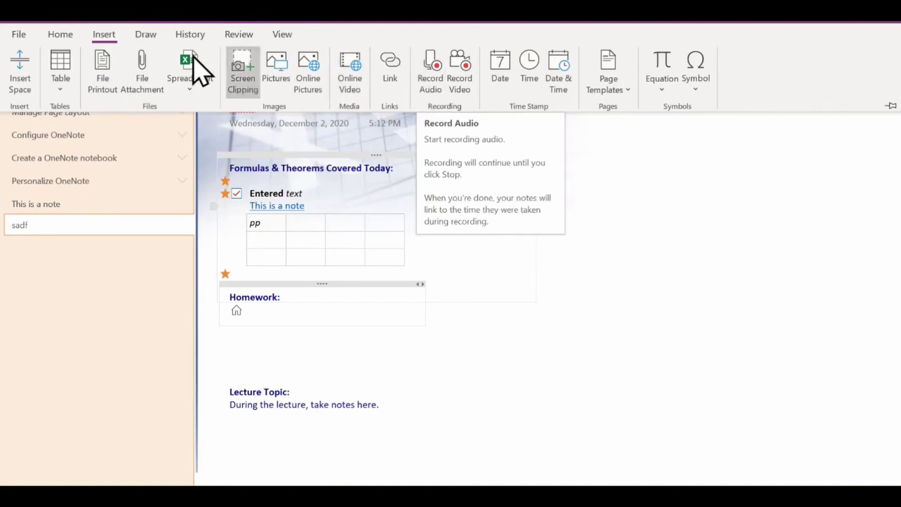
Step: Draw a freehand curved stroke with a red pen in the blank area beside the table and Homework container
click(147, 35)
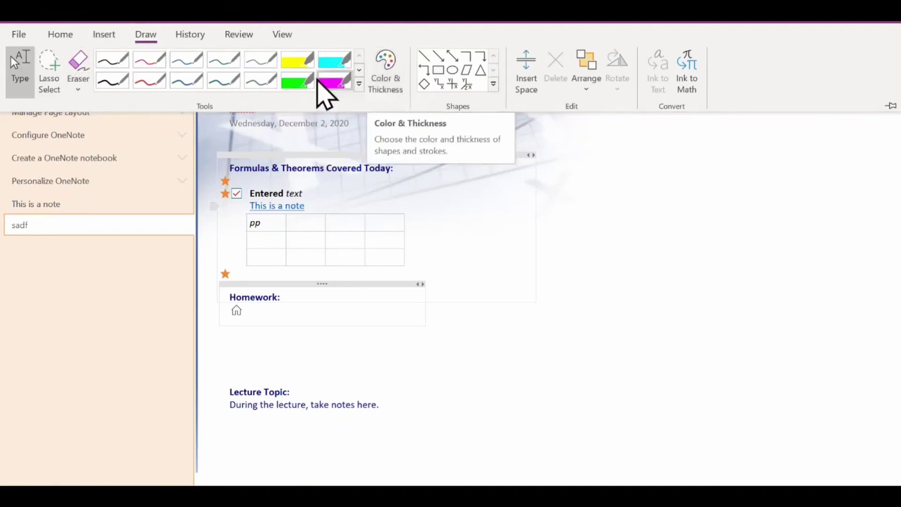
click(160, 77)
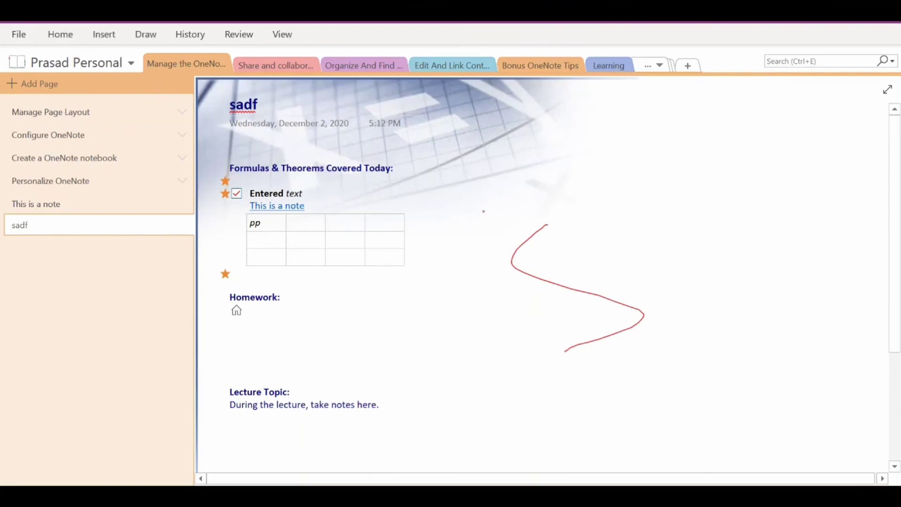
Step: Check the print options and printer preferences for the "sadf" page, then close them without printing
key(ctrl+p)
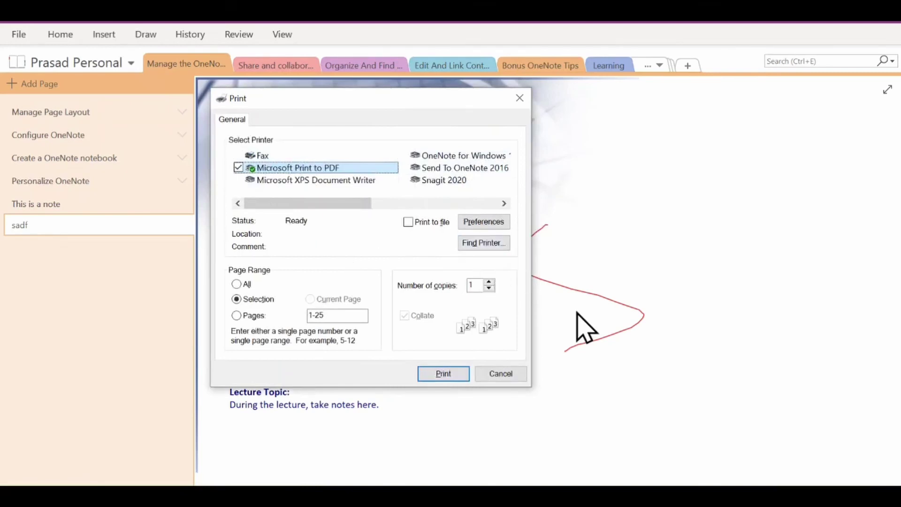
click(508, 375)
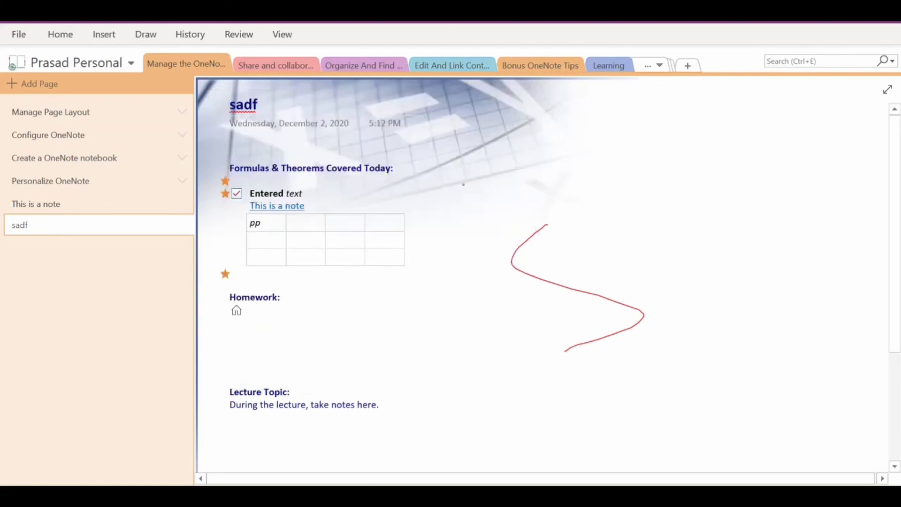
key(ctrl+p)
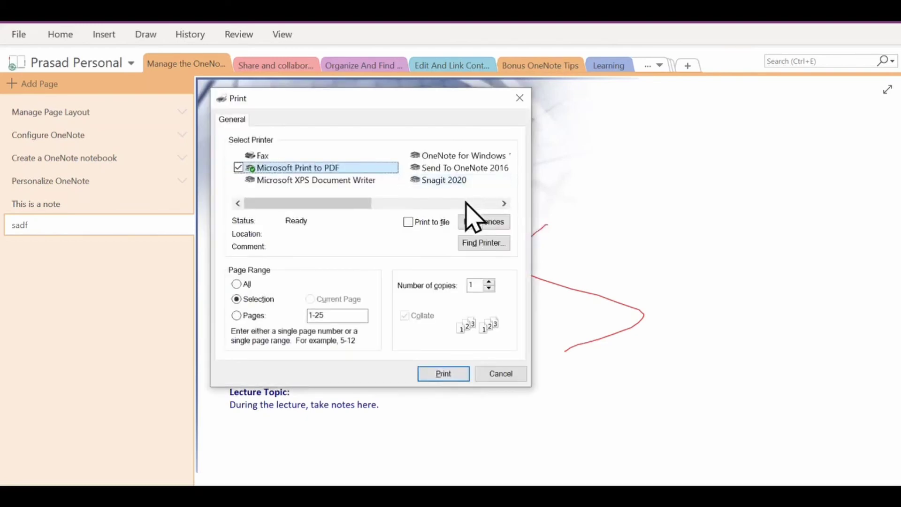
click(483, 223)
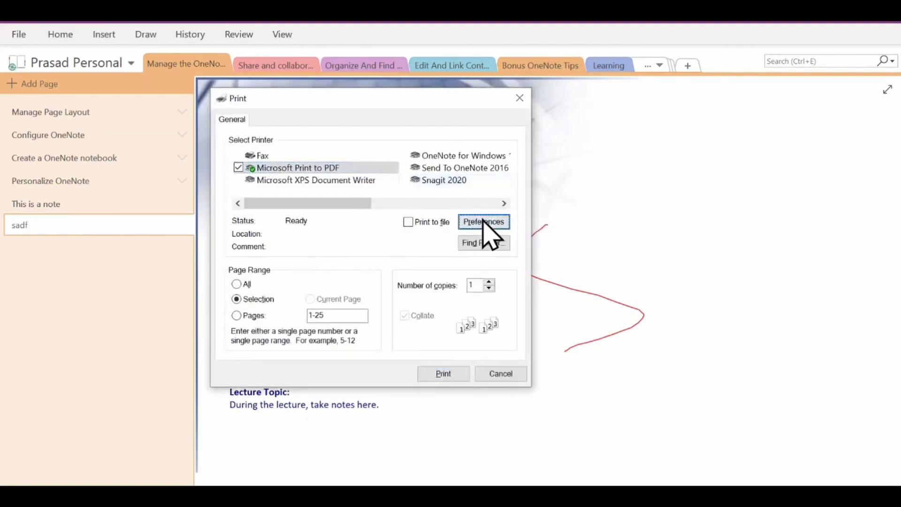
click(561, 464)
click(500, 375)
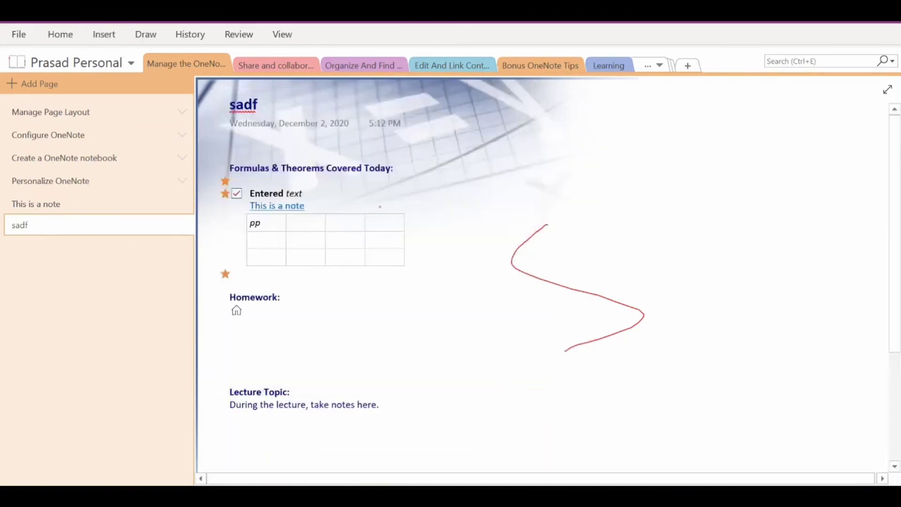
Step: Review the notebook's sharing options, including inviting people by name or email, and return to the page
click(56, 35)
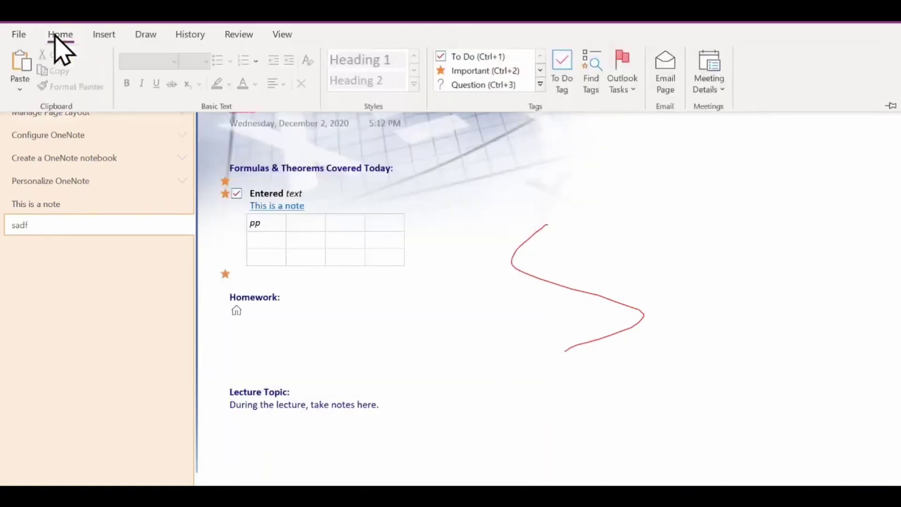
click(22, 49)
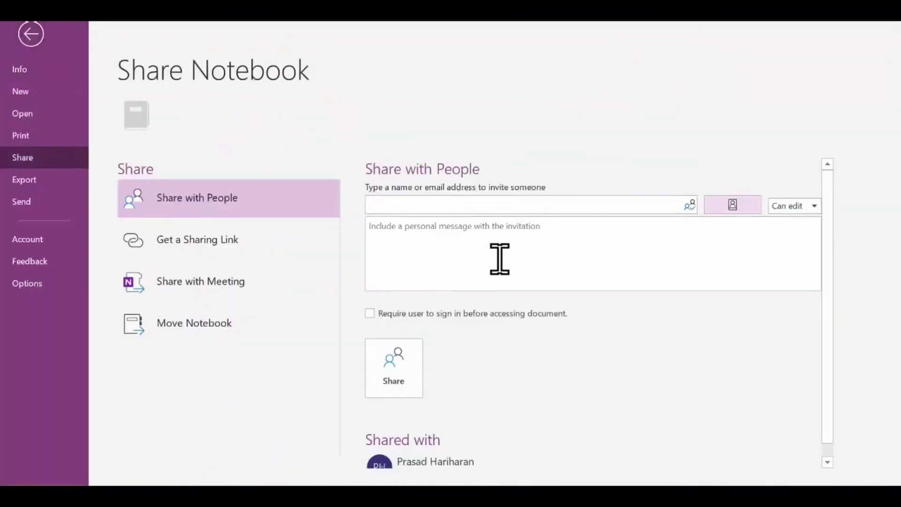
click(33, 40)
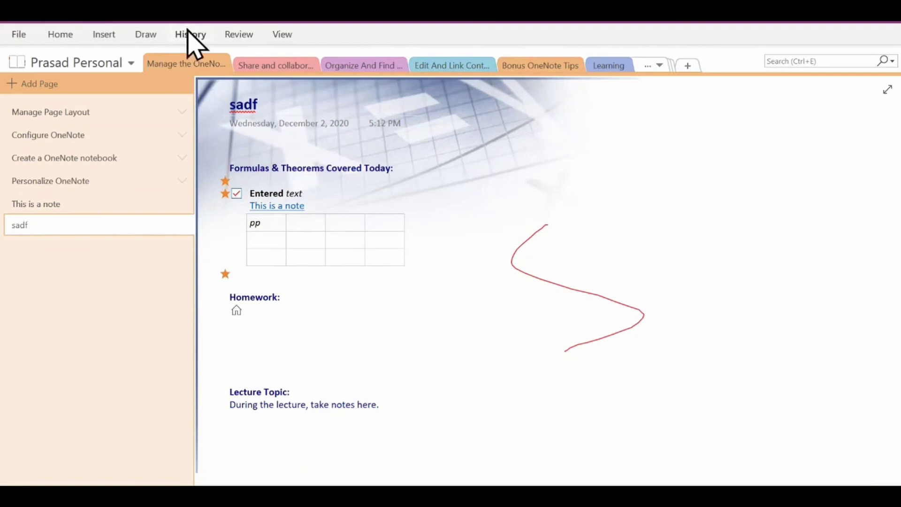
click(149, 36)
click(158, 63)
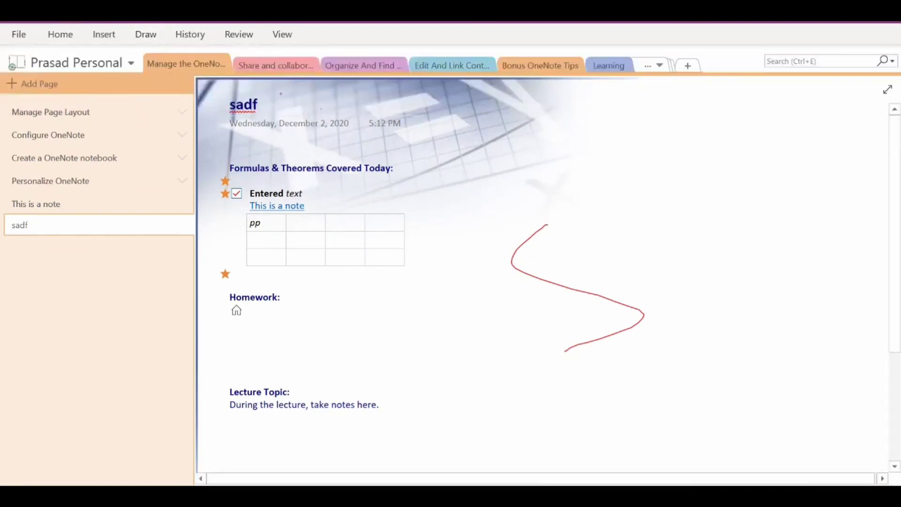
click(141, 38)
click(147, 64)
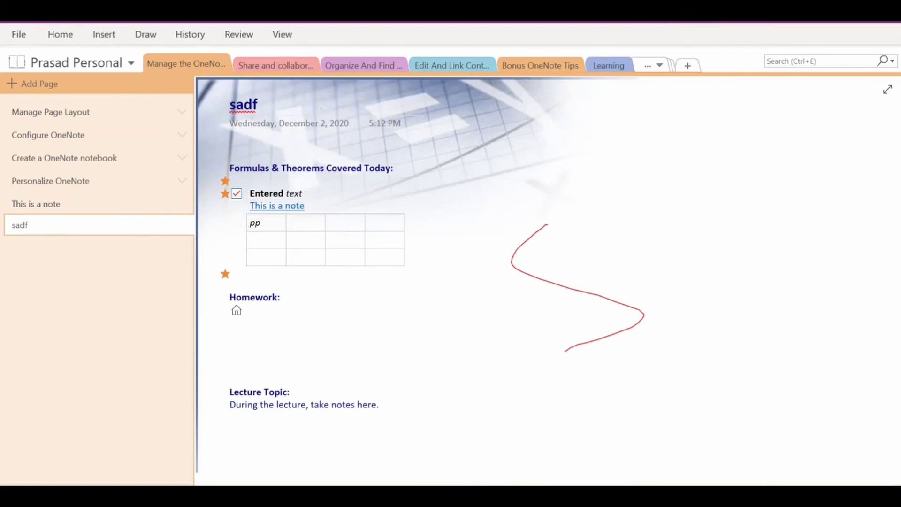
Step: Add a new templated page below "sadf" in the current section
click(119, 285)
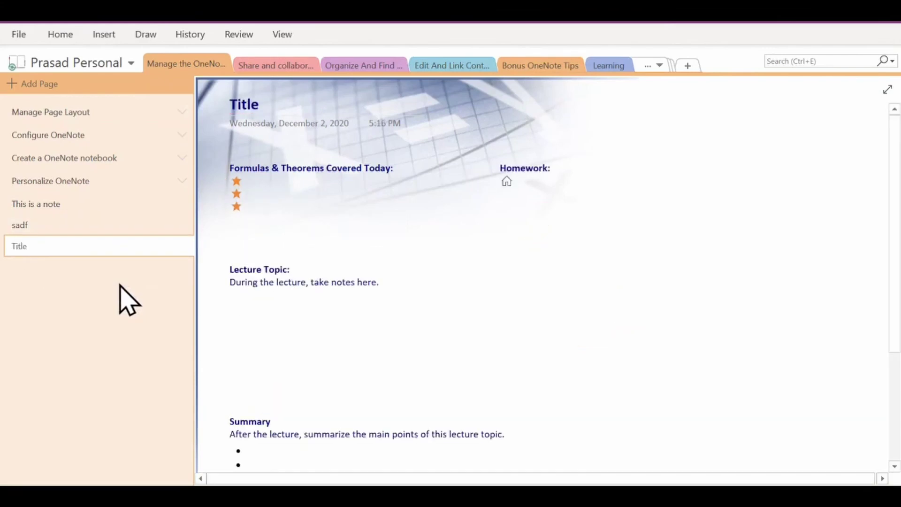